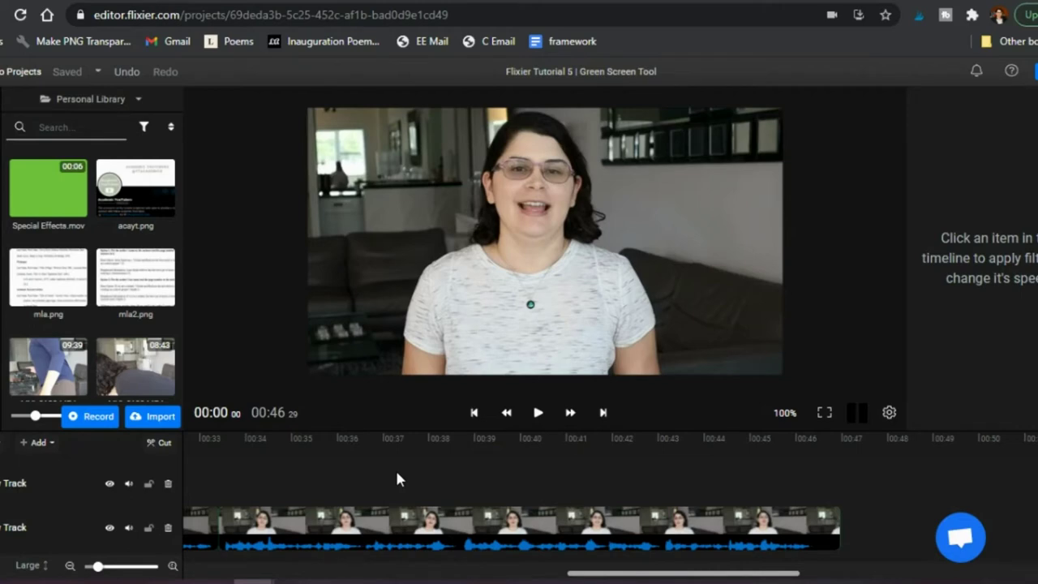
# Place Special Effects.mov on the track above the presenter clip, just before 00:40
pyautogui.moveTo(51, 203); pyautogui.dragTo(565, 495)
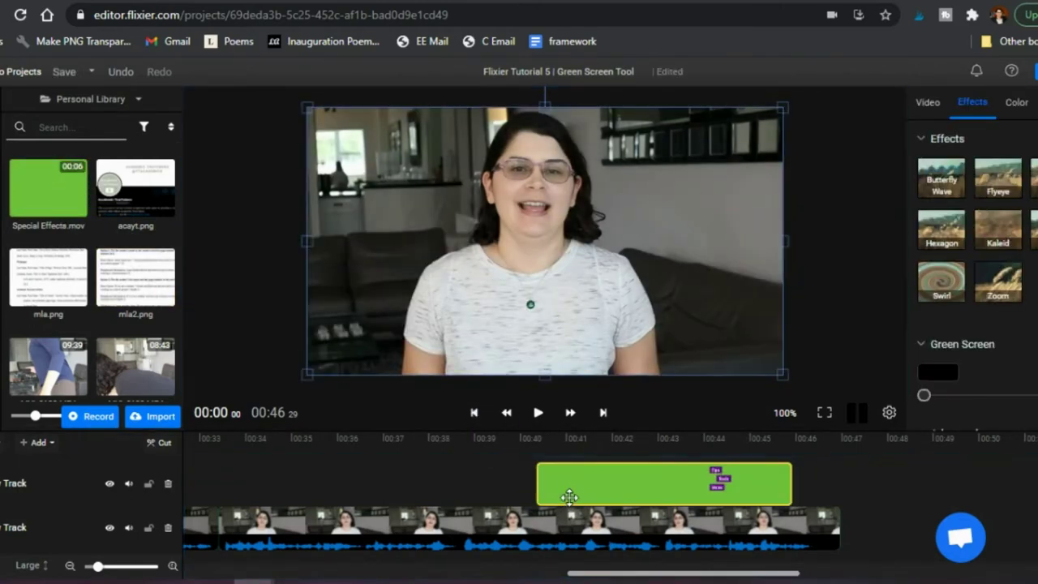
pyautogui.click(688, 458)
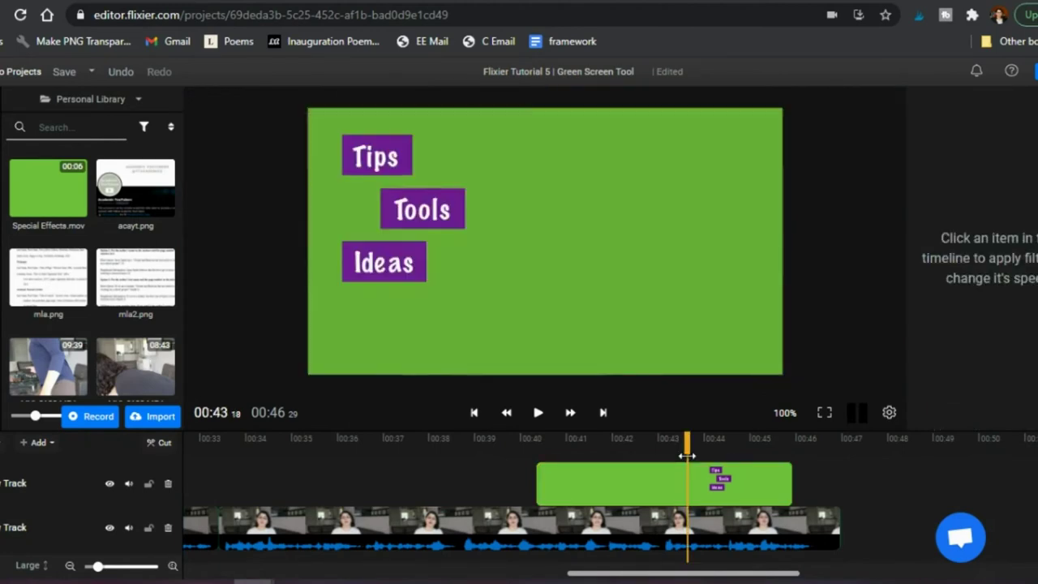
pyautogui.moveTo(687, 462); pyautogui.dragTo(621, 448)
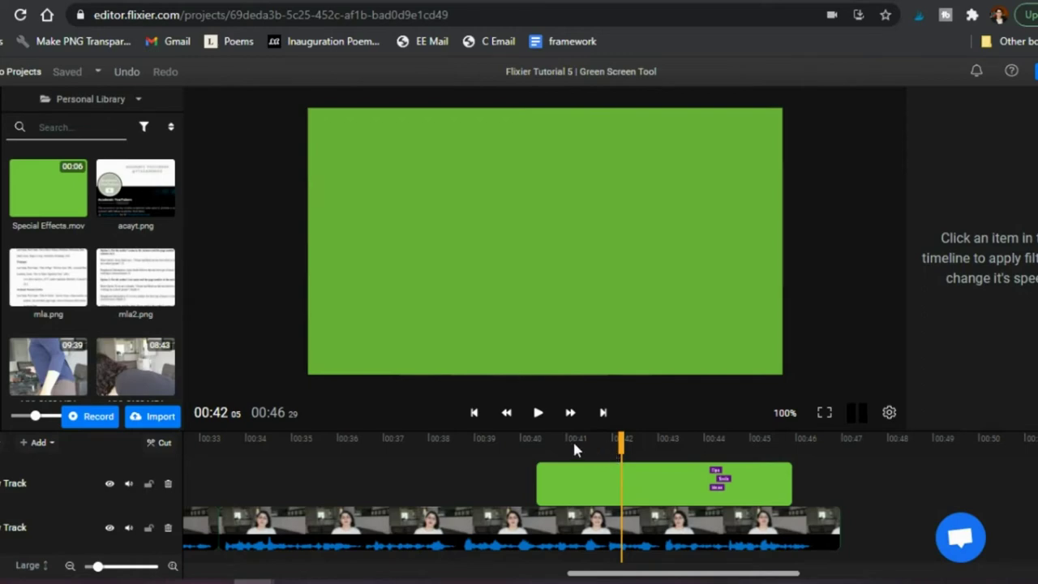
# Play the overlay from its start until the Tips, Tools, Ideas and Resources labels appear
pyautogui.click(537, 414)
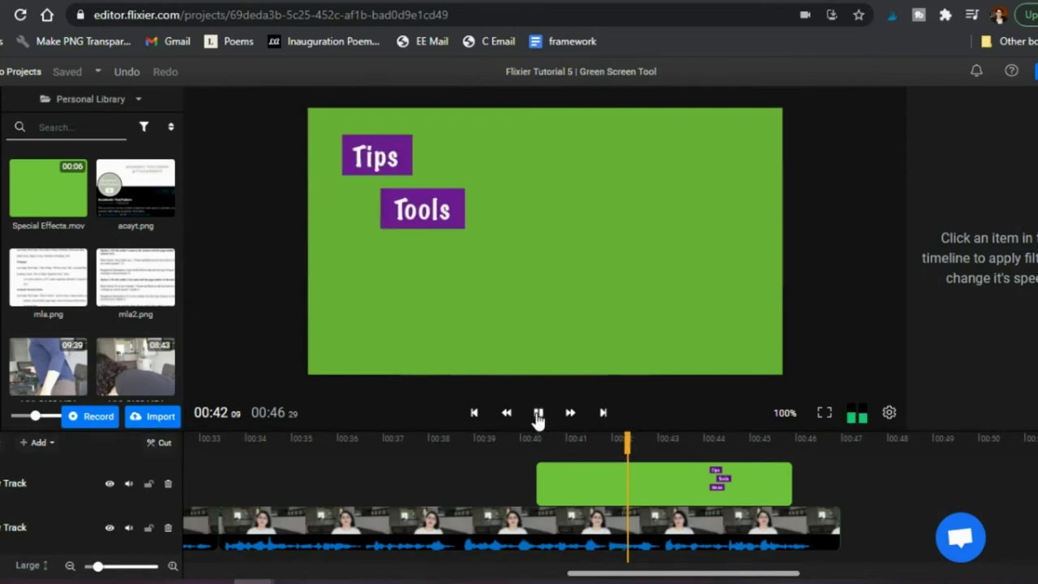
pyautogui.click(548, 458)
pyautogui.click(539, 415)
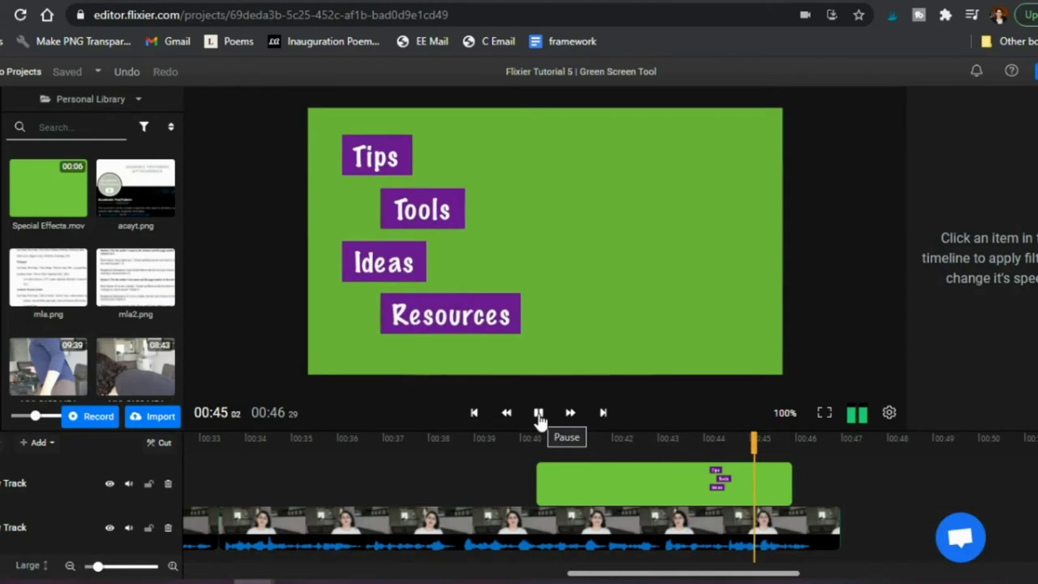
pyautogui.click(538, 413)
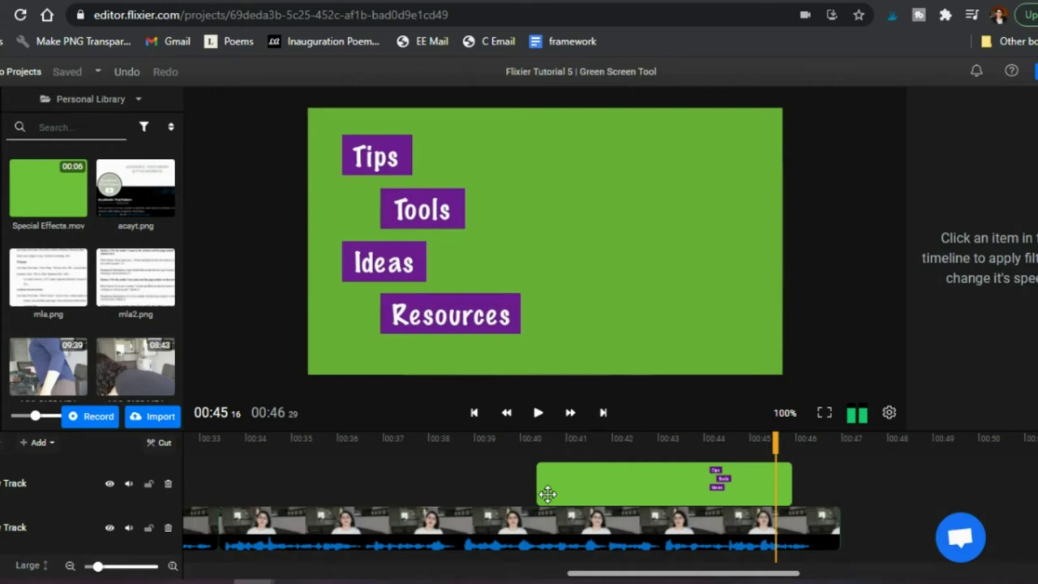
# Apply Green Screen to the overlay, eyedropping its green background as key and raising strength
pyautogui.click(626, 479)
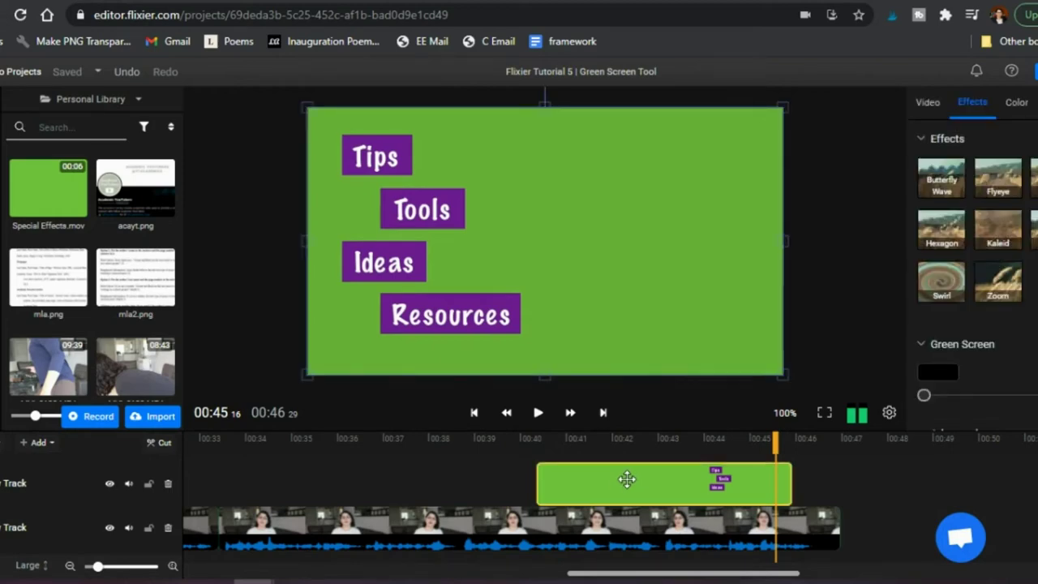
pyautogui.scroll(-1, 924, 349)
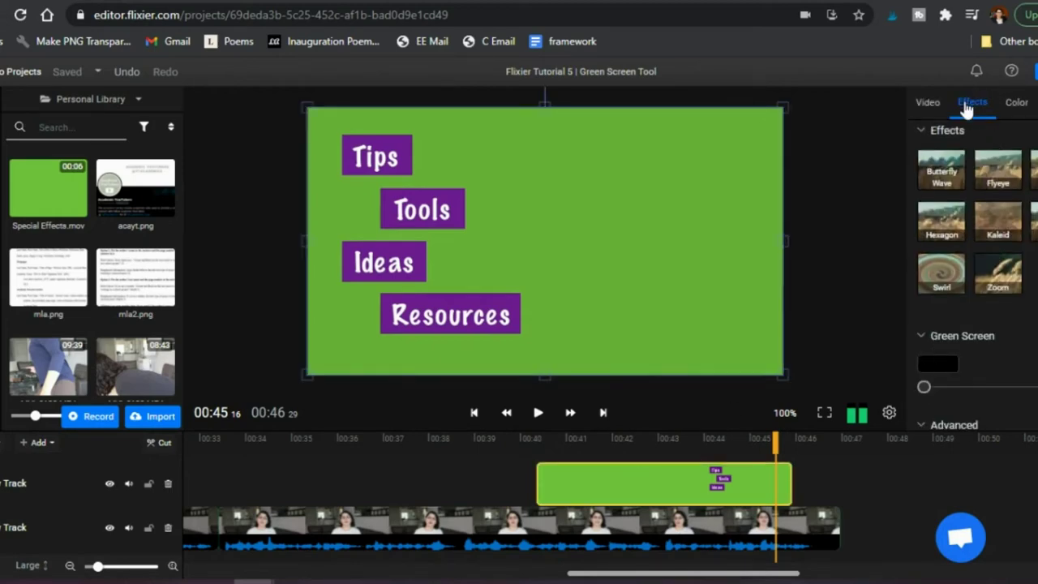
pyautogui.scroll(-1, 966, 258)
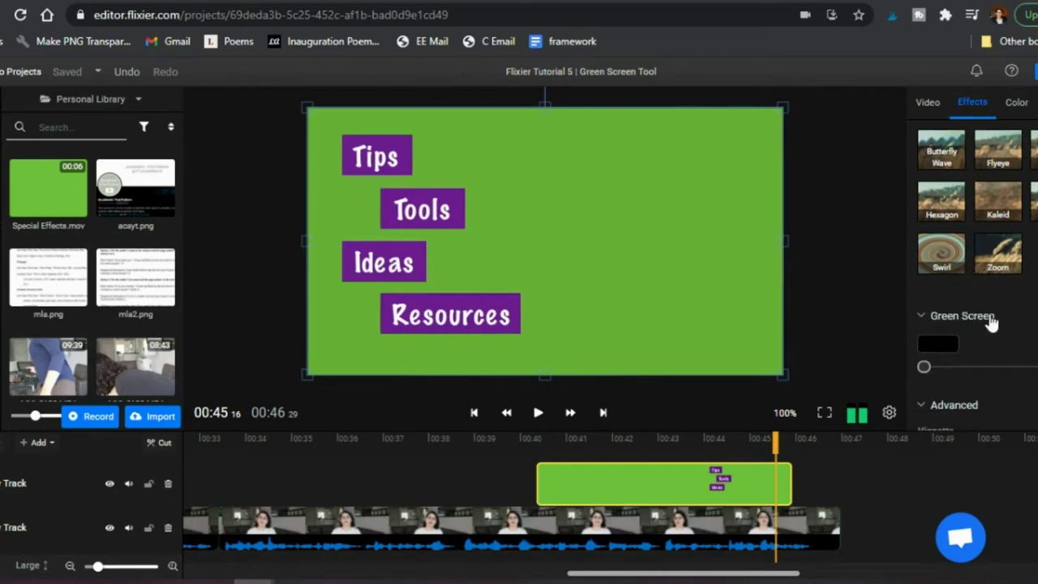
pyautogui.scroll(-1, 990, 321)
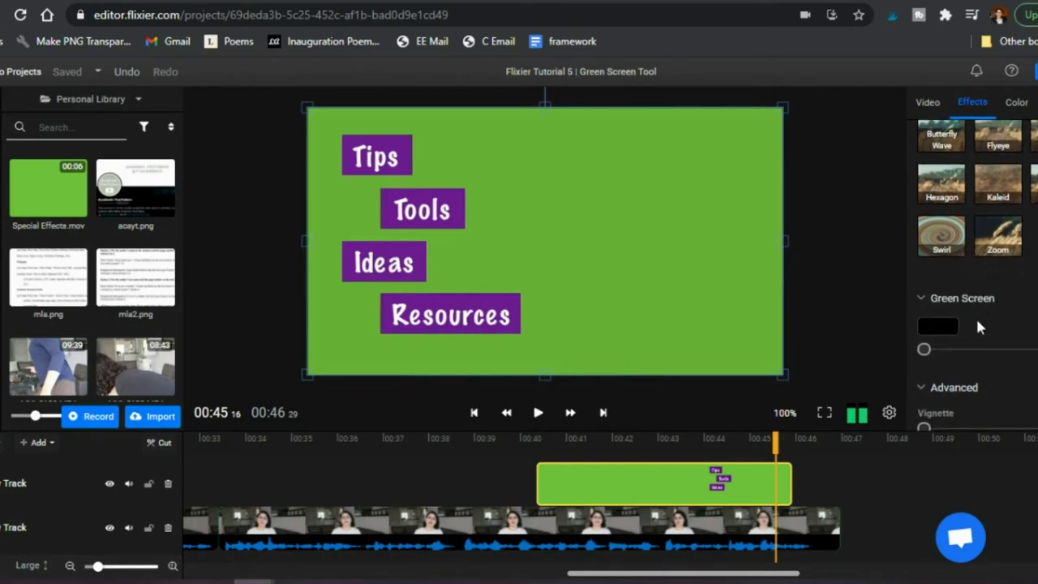
pyautogui.click(938, 328)
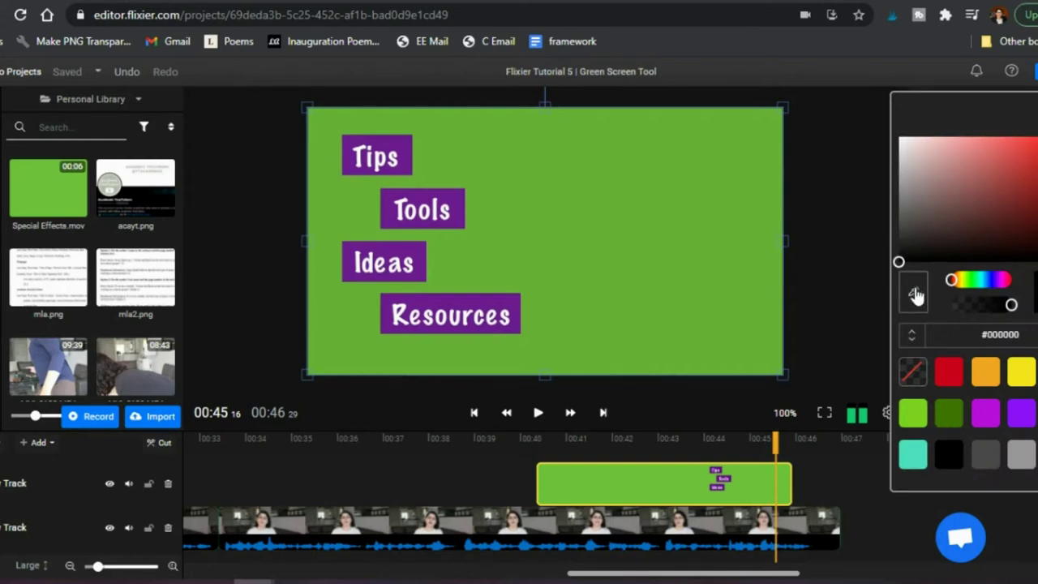
pyautogui.click(915, 302)
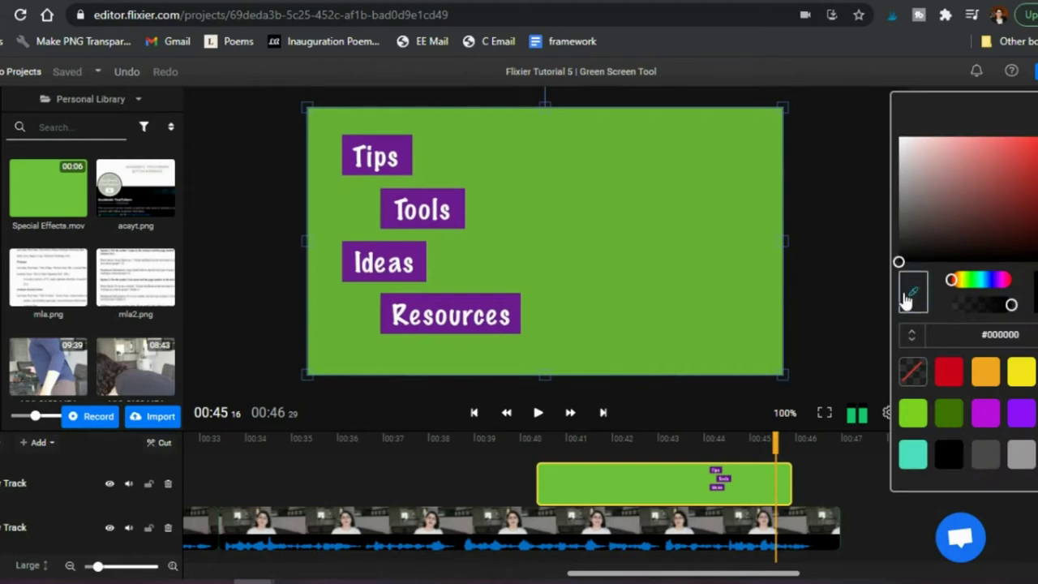
pyautogui.click(619, 227)
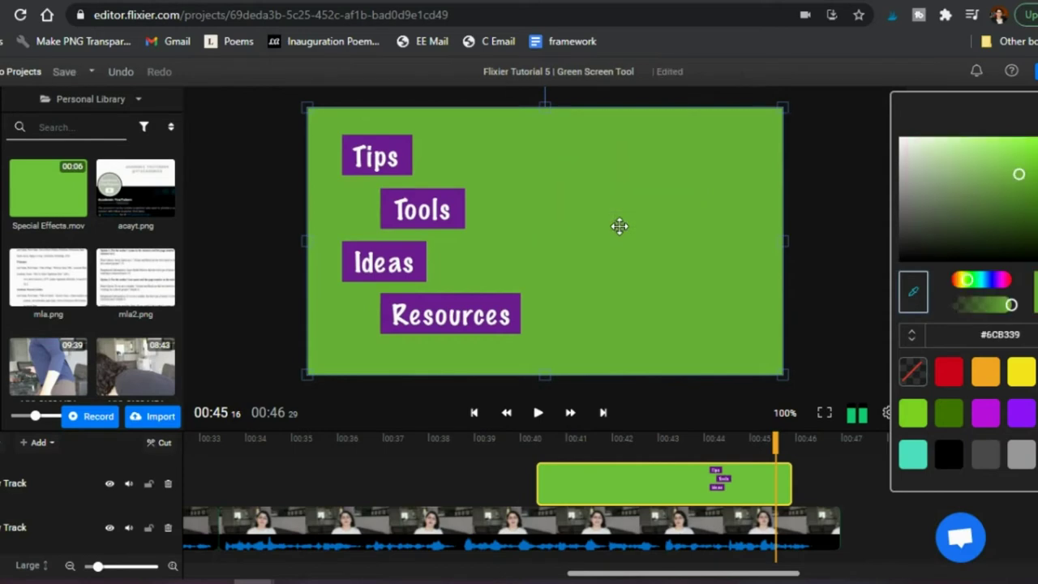
pyautogui.click(975, 295)
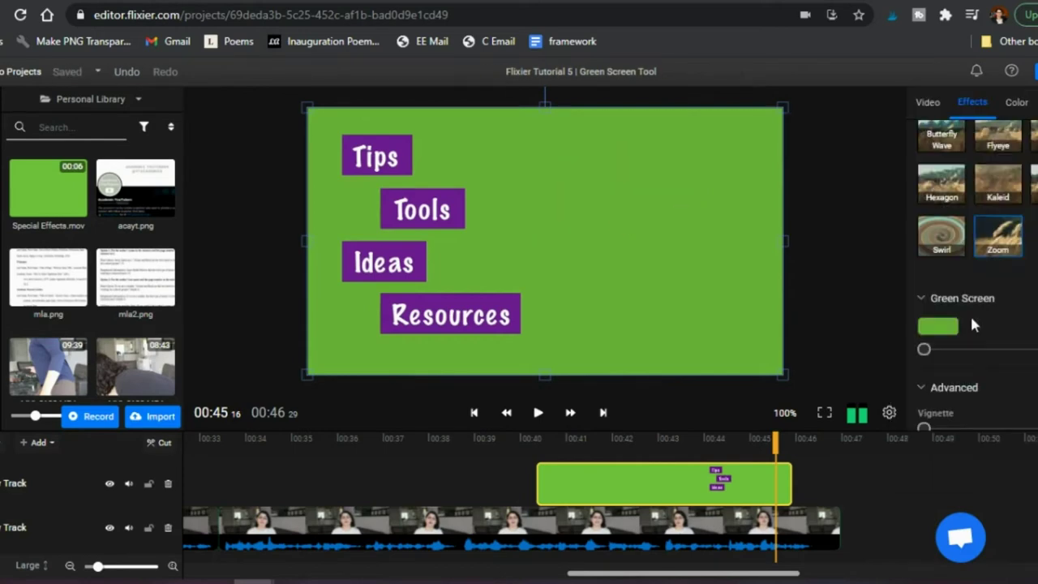
pyautogui.moveTo(923, 349); pyautogui.dragTo(978, 351)
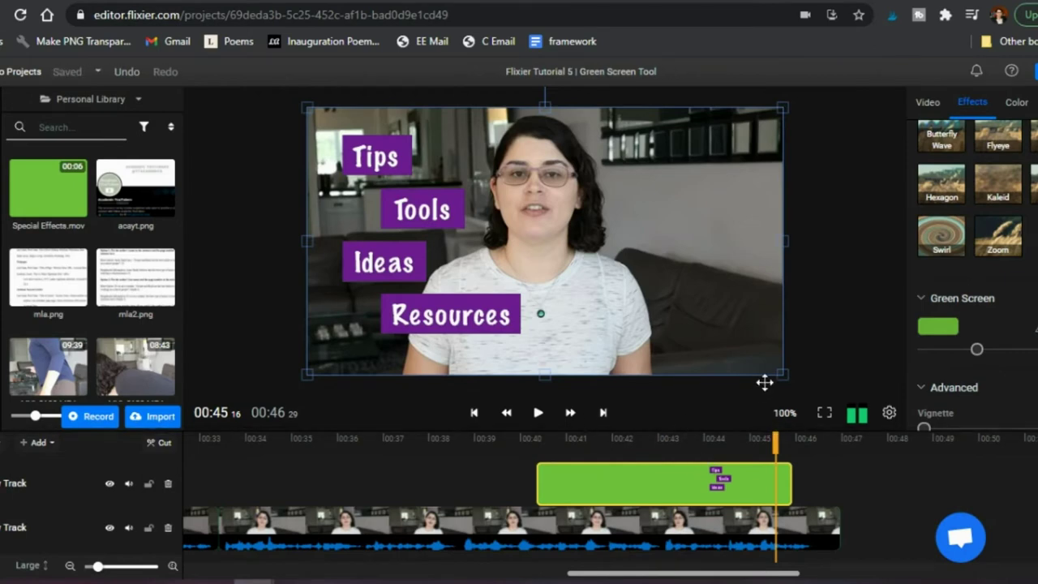
# Scale the keyed labels into the upper-left corner, replay the overlay and return to 00:44
pyautogui.moveTo(780, 374); pyautogui.dragTo(592, 320)
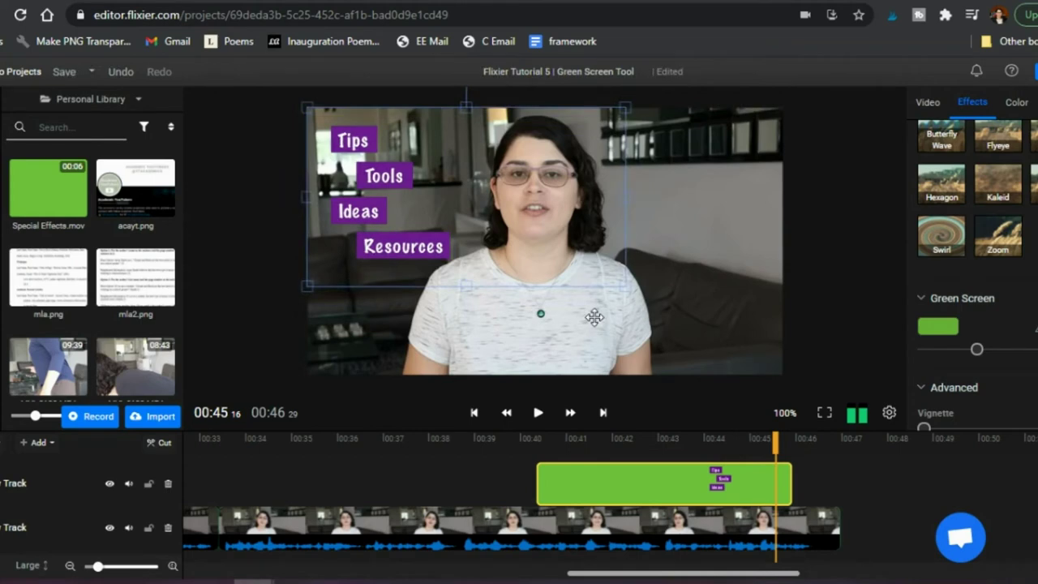
pyautogui.click(530, 481)
pyautogui.click(538, 412)
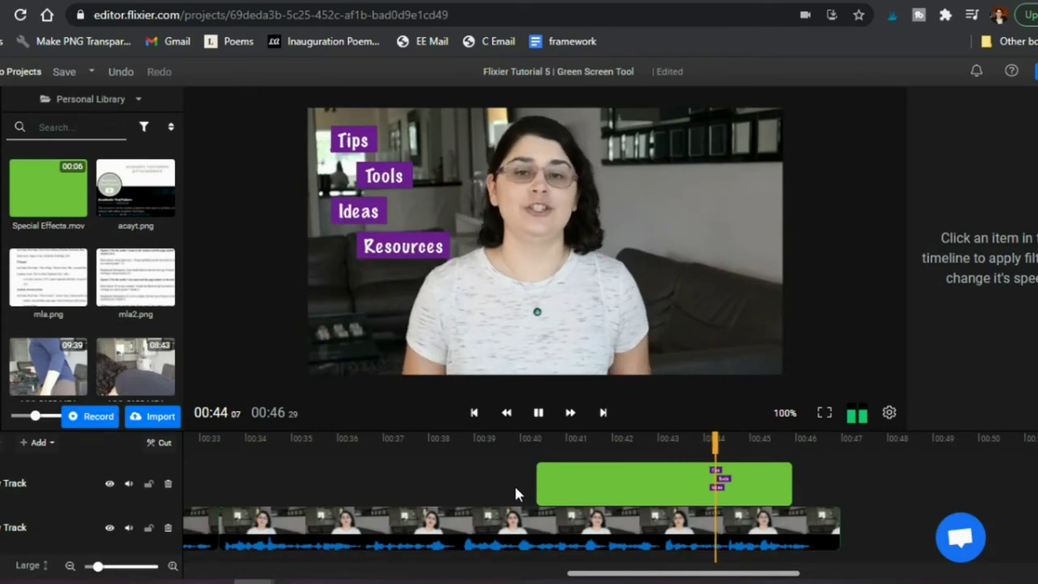
pyautogui.click(537, 411)
pyautogui.click(601, 481)
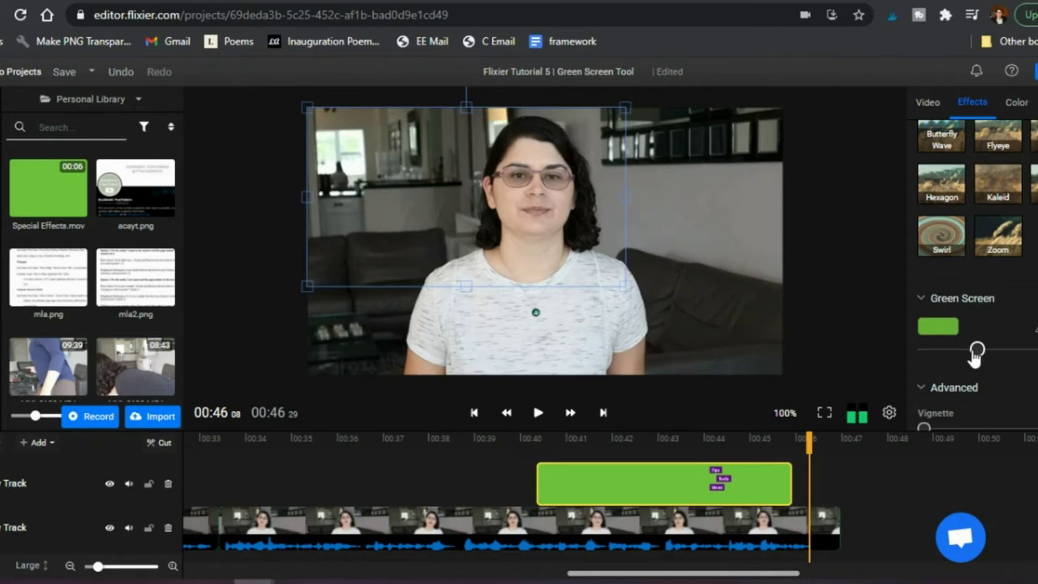
pyautogui.click(711, 444)
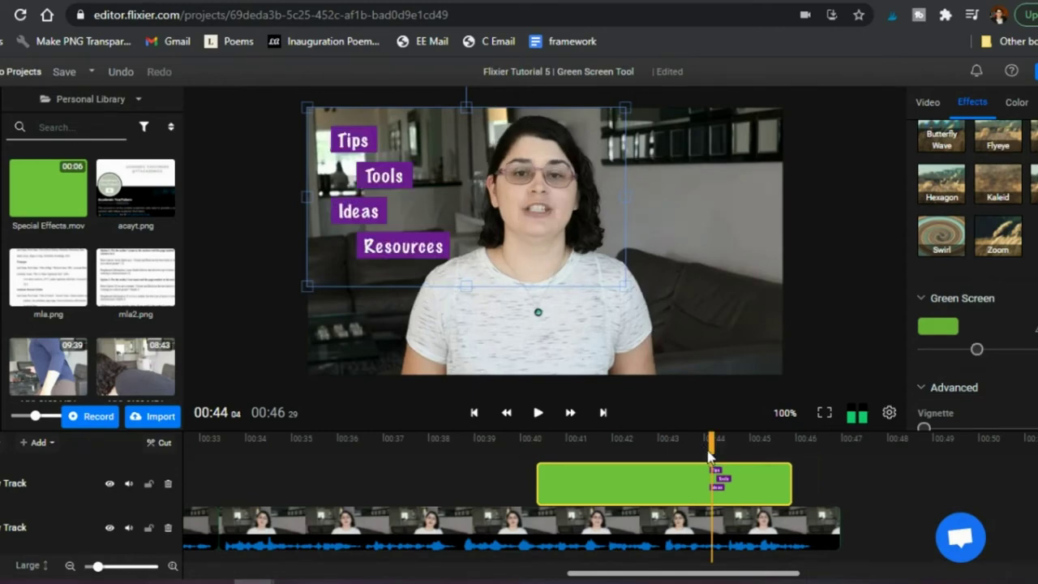
# Nudge the Green Screen strength slider slightly higher
pyautogui.moveTo(978, 350)
pyautogui.mouseDown()
pyautogui.moveTo(1036, 349)
pyautogui.moveTo(963, 349)
pyautogui.moveTo(988, 362)
pyautogui.mouseUp()
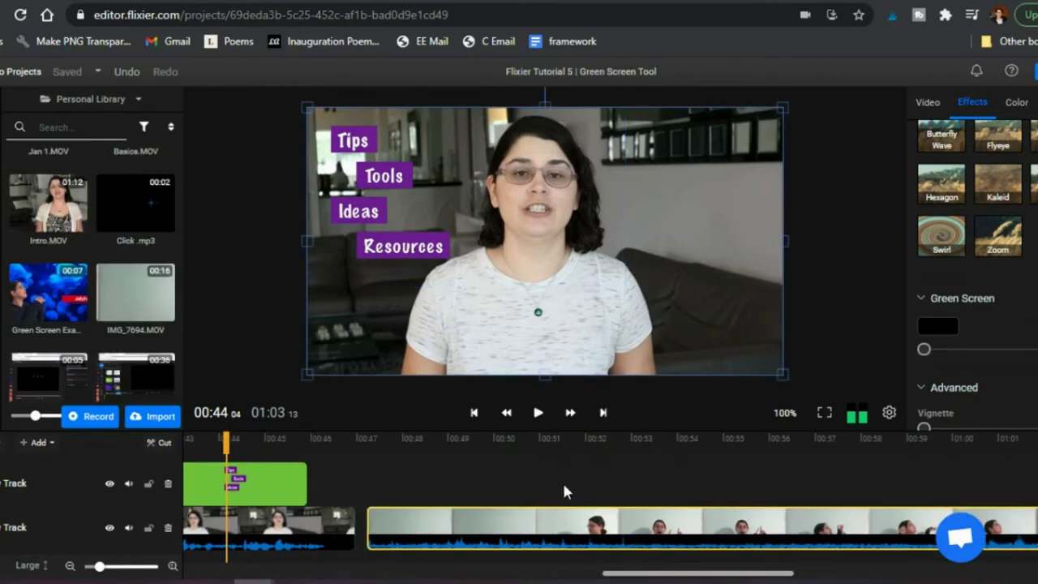
# Review the second presenter clip, park the playhead at 00:54 and select the recording
pyautogui.click(586, 487)
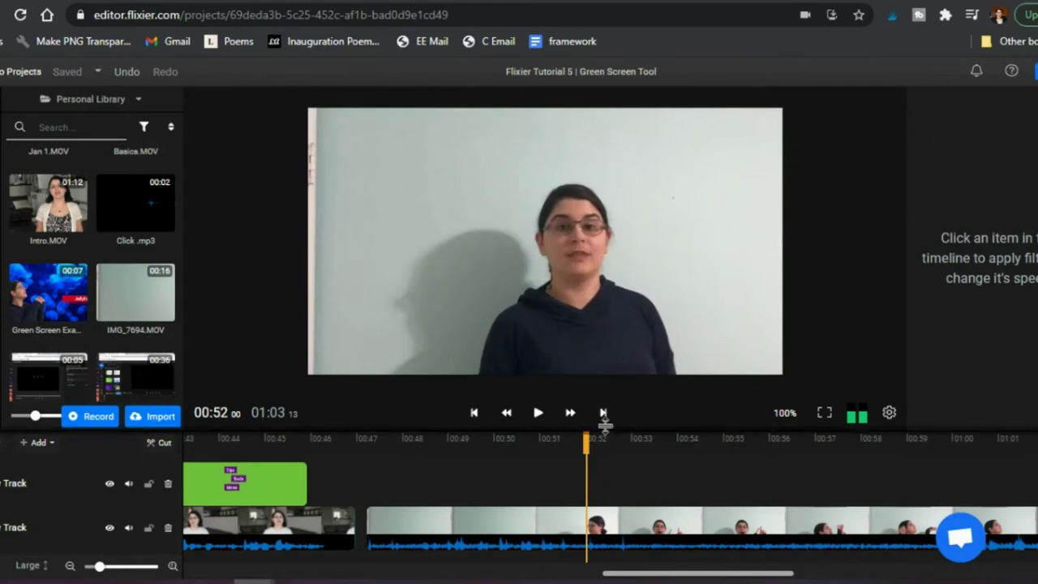
pyautogui.click(537, 413)
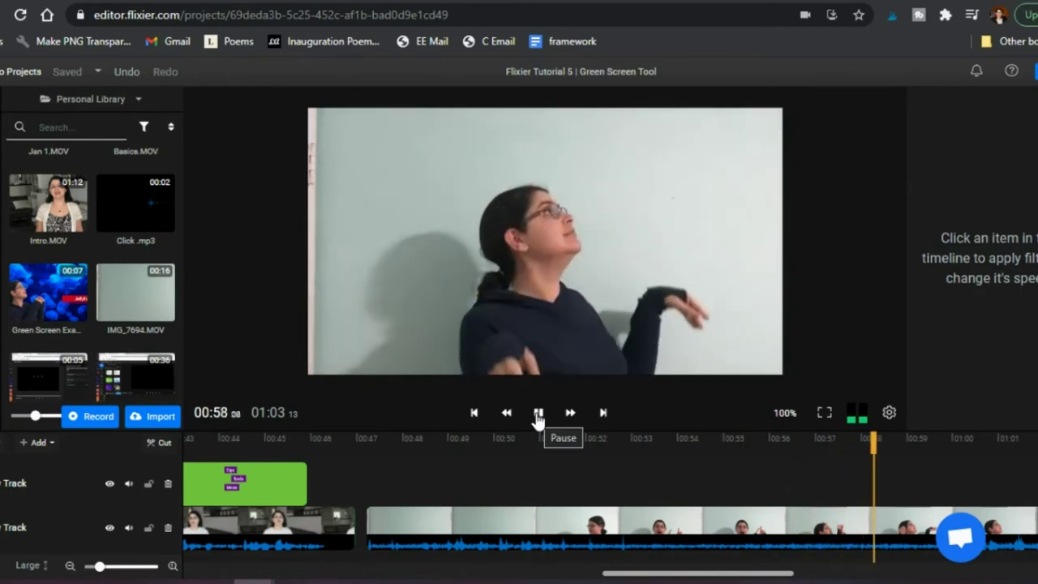
pyautogui.click(538, 415)
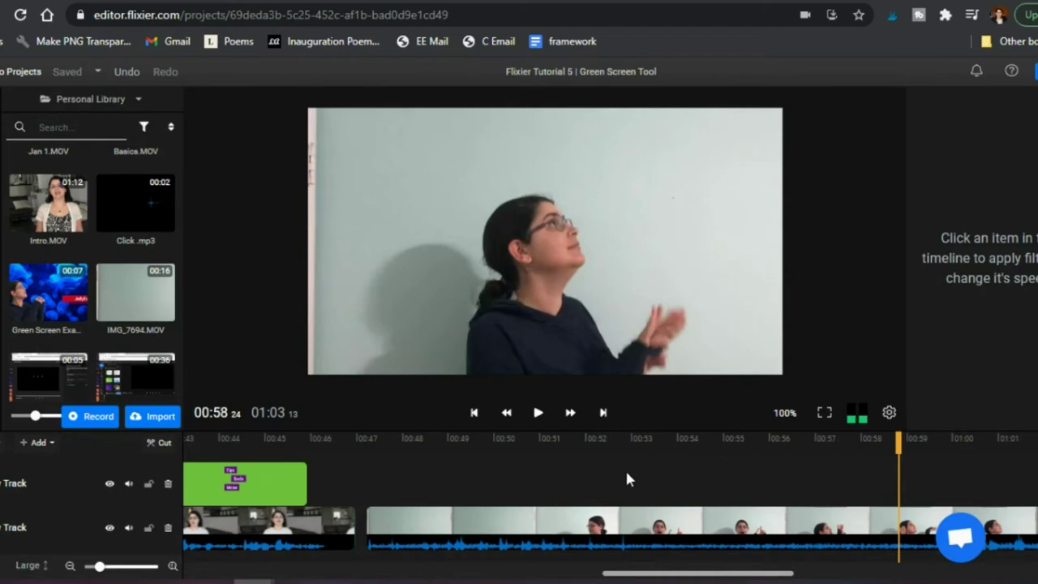
pyautogui.hscroll(4, 752, 469)
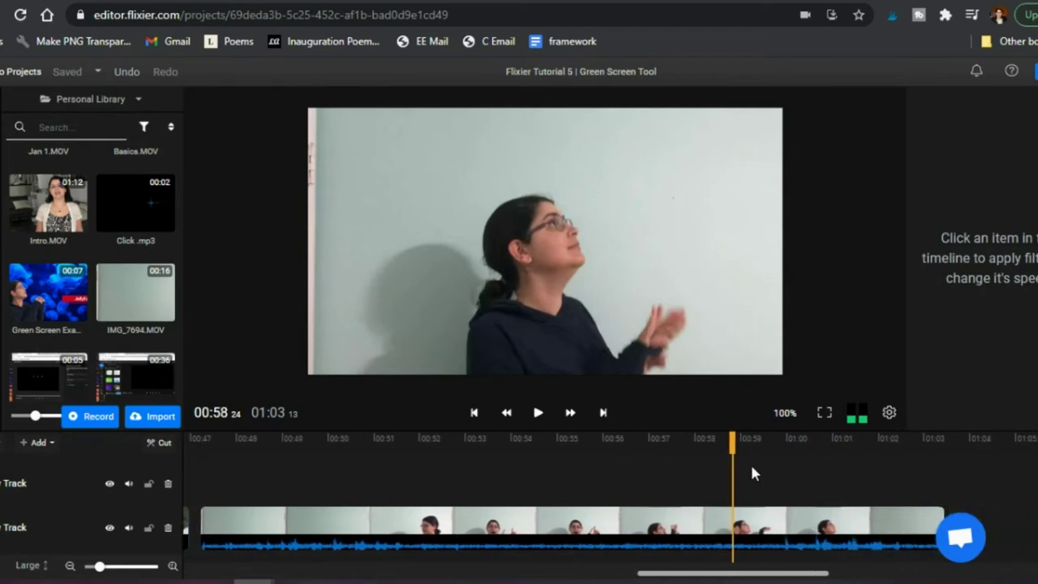
pyautogui.click(620, 472)
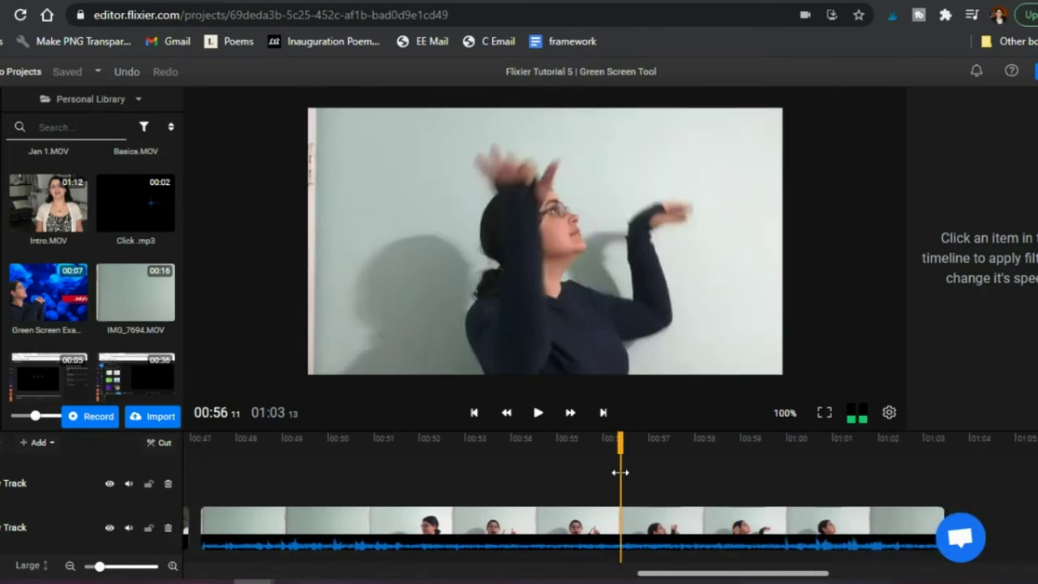
pyautogui.click(560, 475)
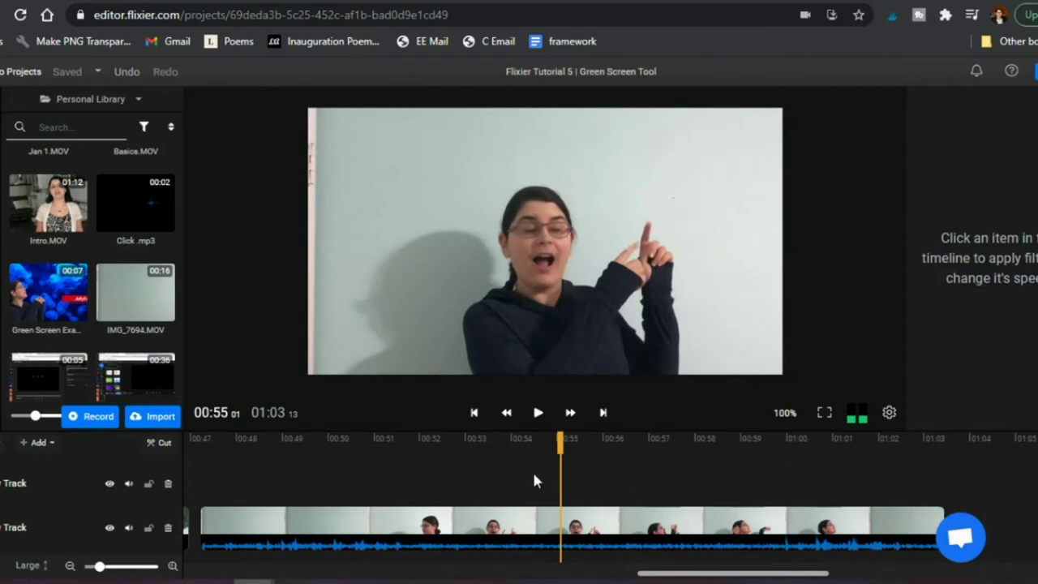
pyautogui.click(533, 472)
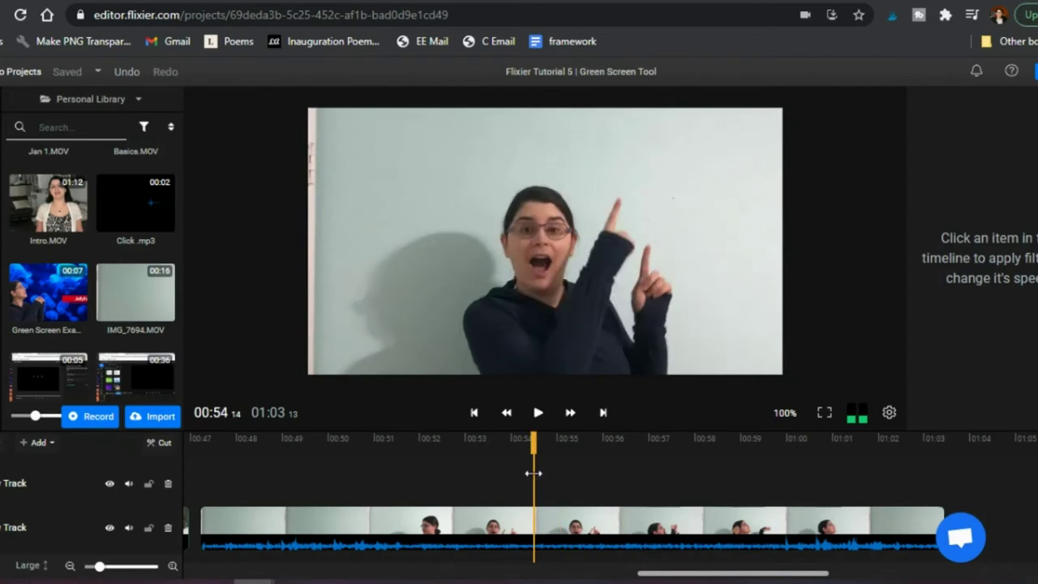
pyautogui.click(506, 527)
# Split at 00:54, then key out the light-grey wall (#E2E6E5) with increased strength
pyautogui.press('s')
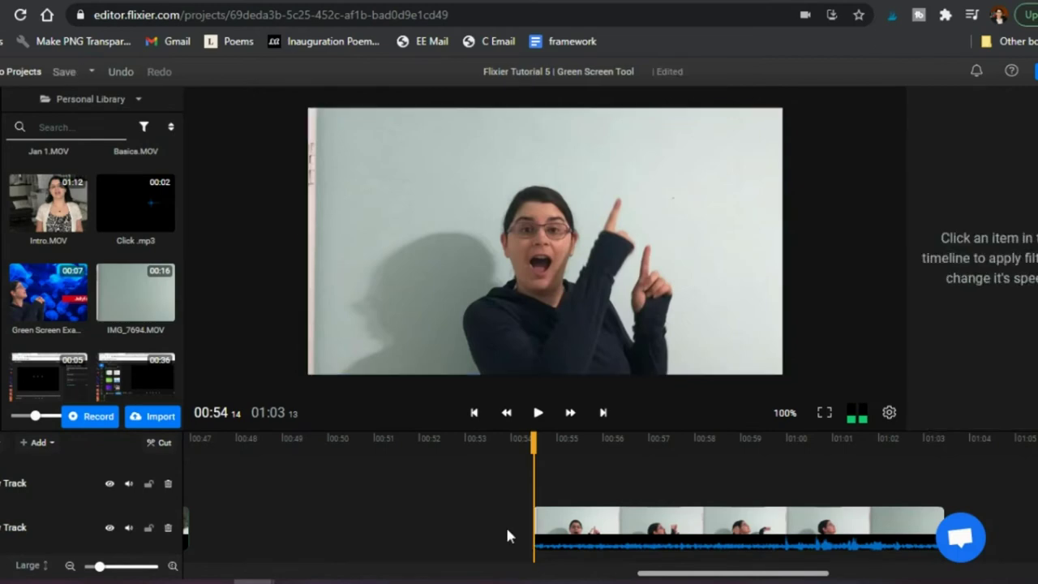
pyautogui.click(633, 523)
pyautogui.click(937, 328)
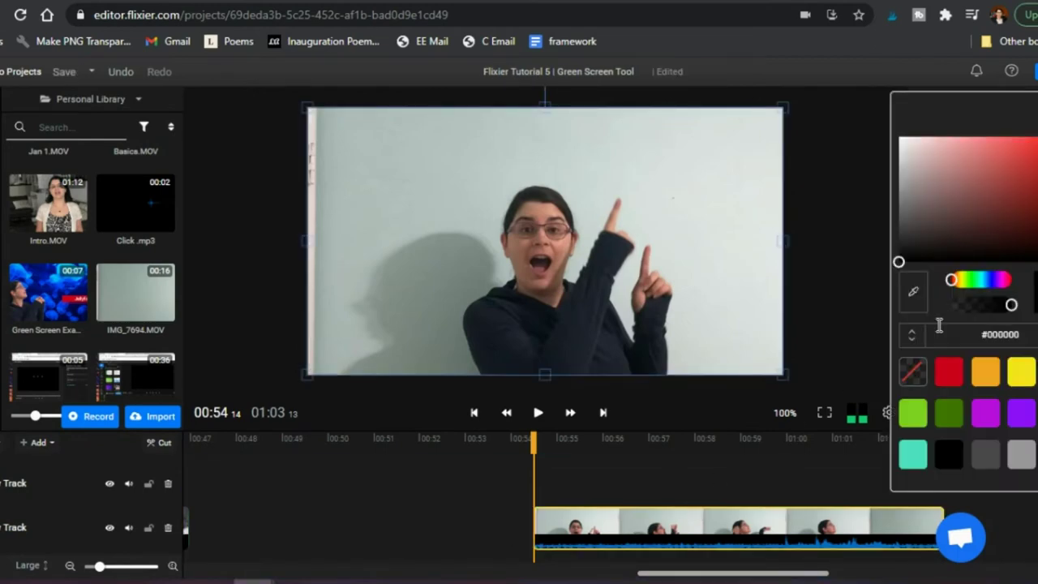
pyautogui.click(912, 292)
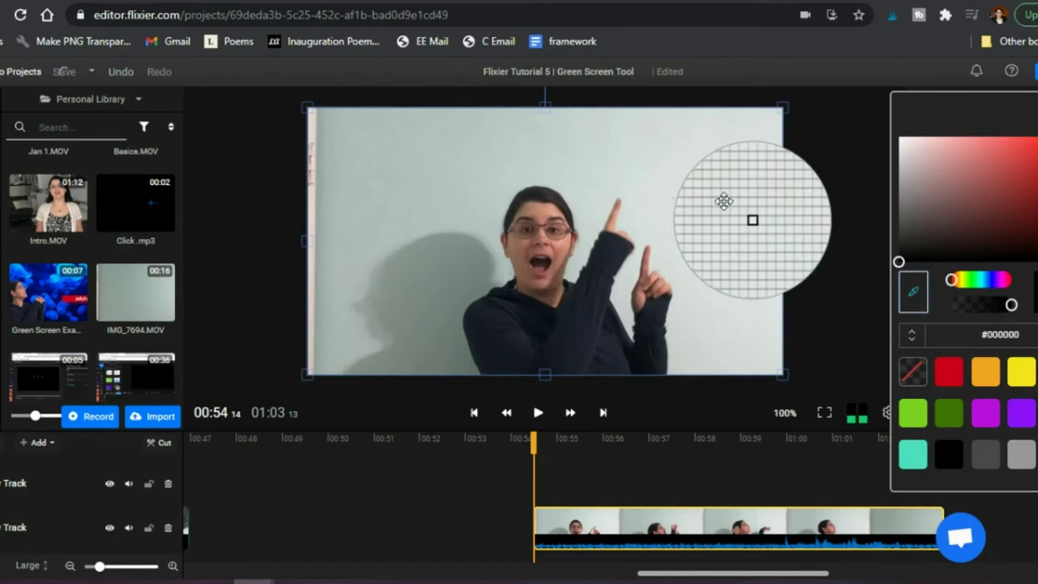
pyautogui.click(695, 183)
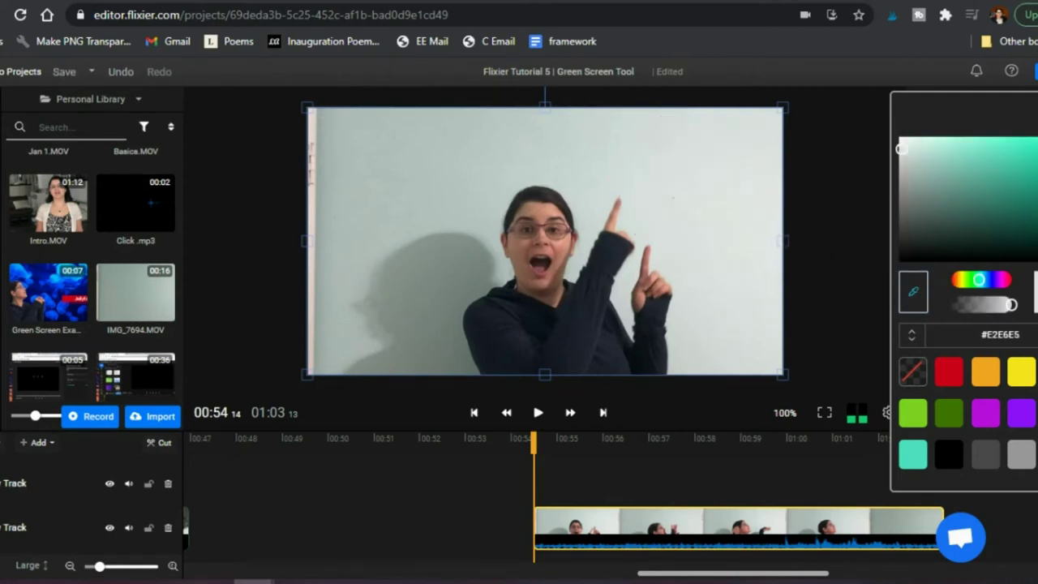
pyautogui.click(937, 350)
pyautogui.moveTo(925, 357); pyautogui.dragTo(959, 351)
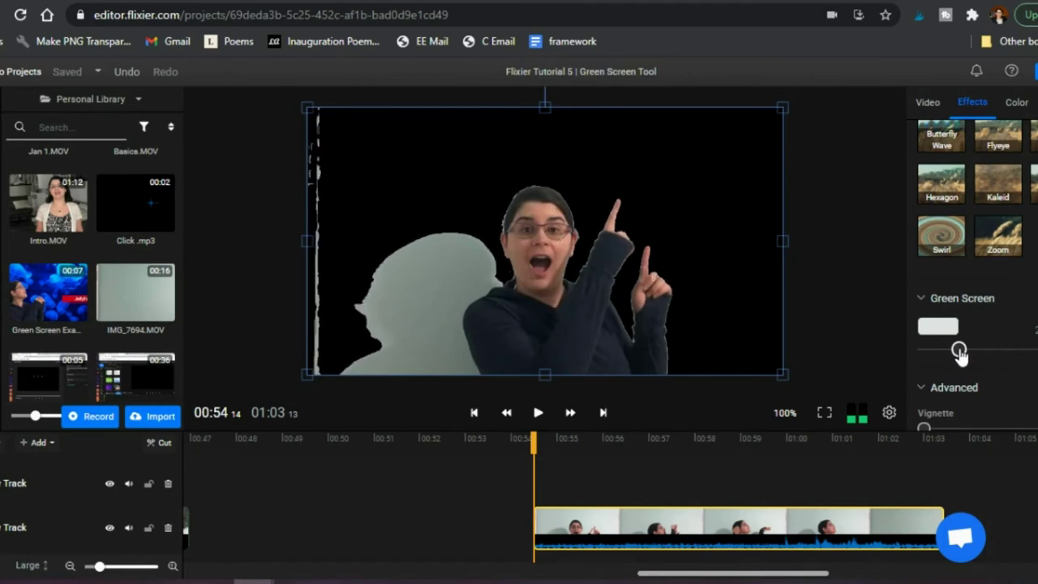
# Move the keyed woman to the left of the frame and play it back
pyautogui.moveTo(568, 317); pyautogui.dragTo(377, 324)
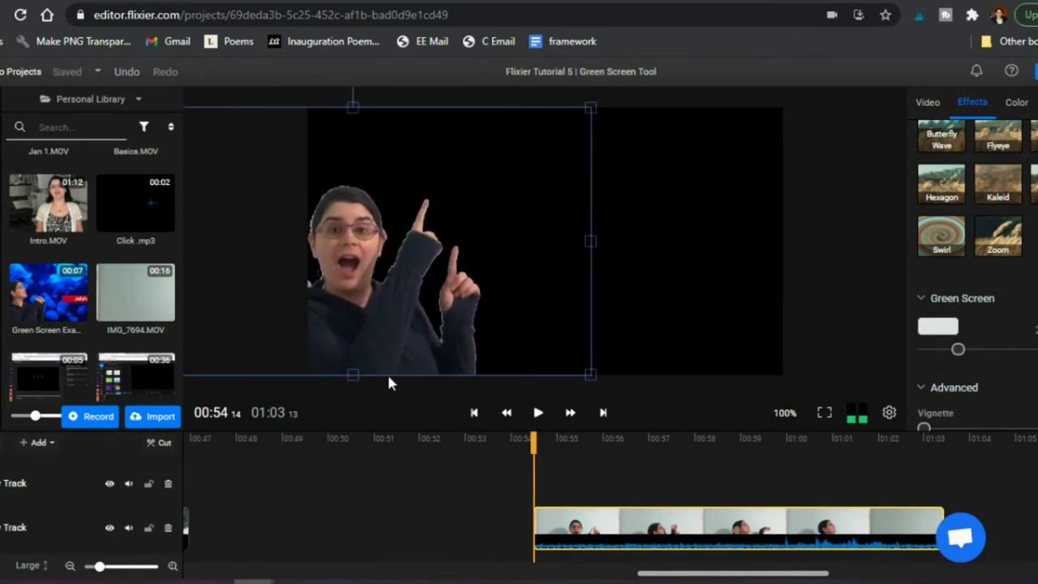
pyautogui.click(538, 412)
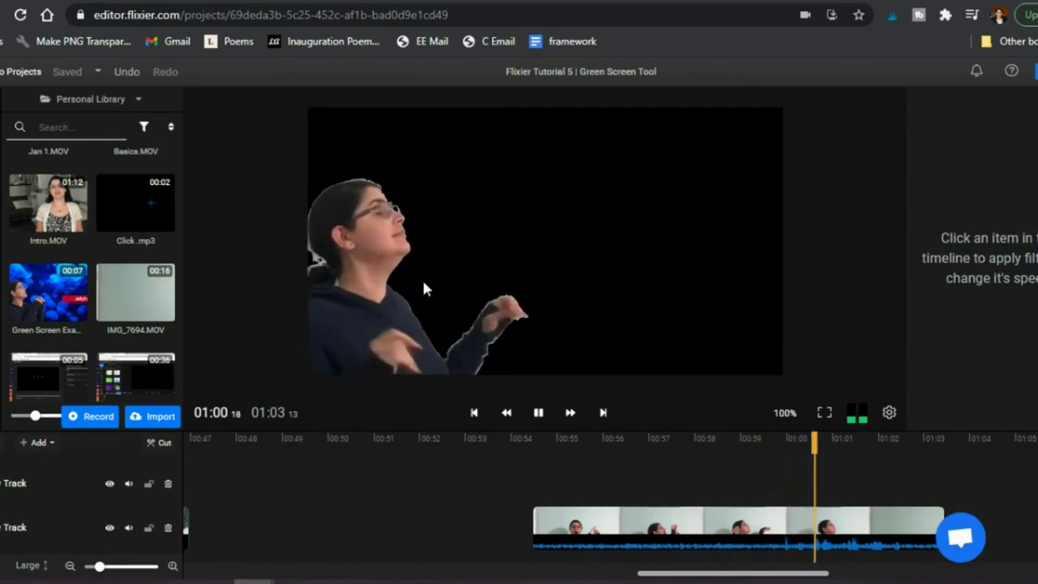
pyautogui.click(538, 412)
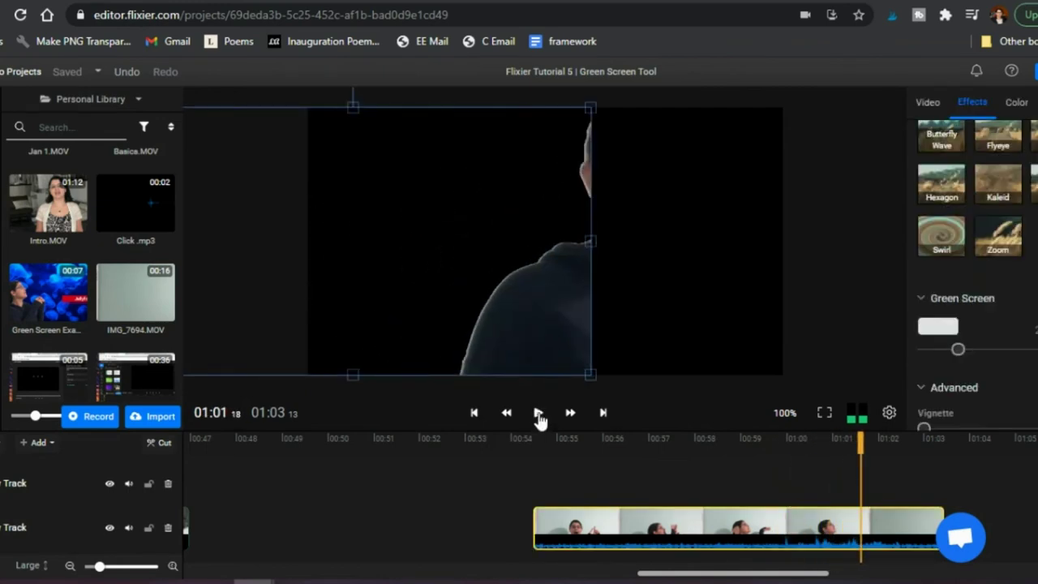
# Split the keyed clip at 01:00, delete the tail and review from 00:55
pyautogui.click(798, 480)
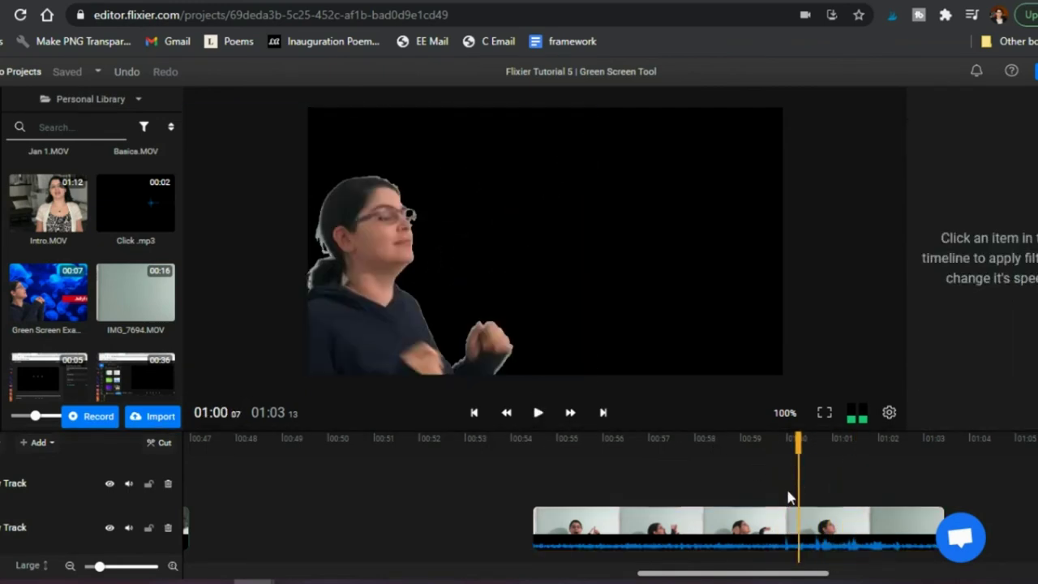
pyautogui.click(760, 527)
pyautogui.press('s')
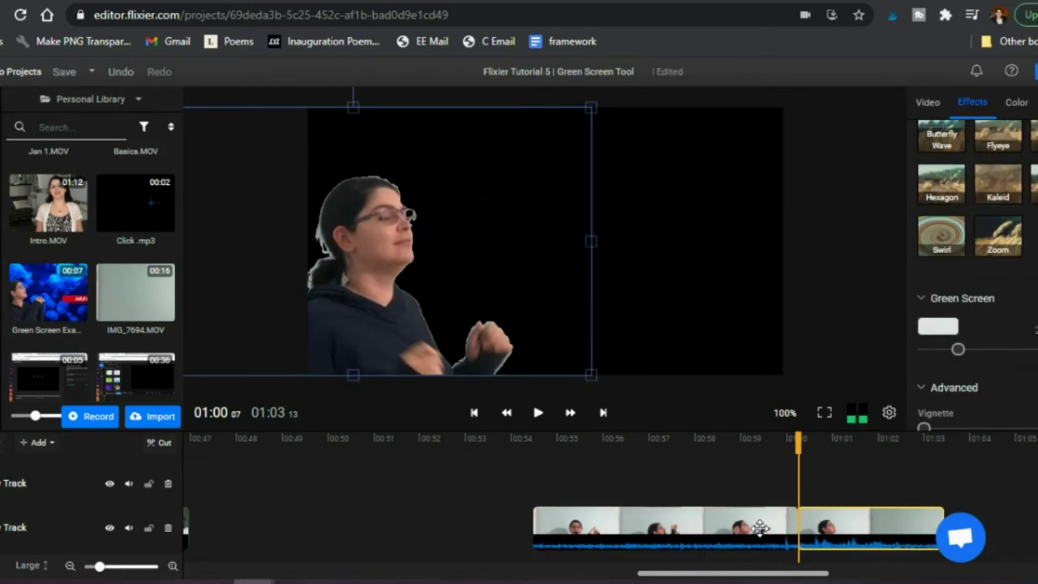
pyautogui.press('Delete')
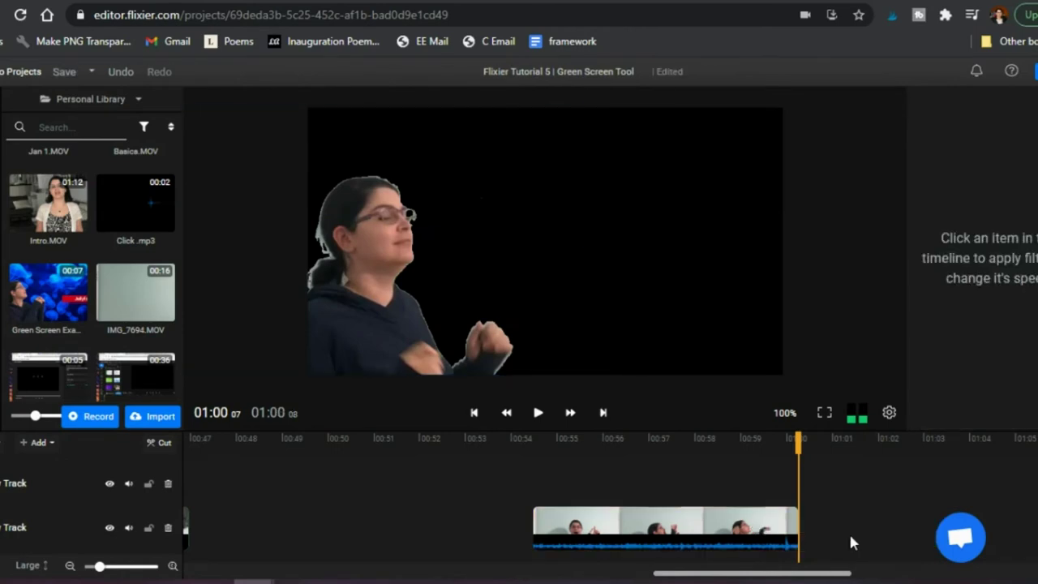
pyautogui.click(621, 475)
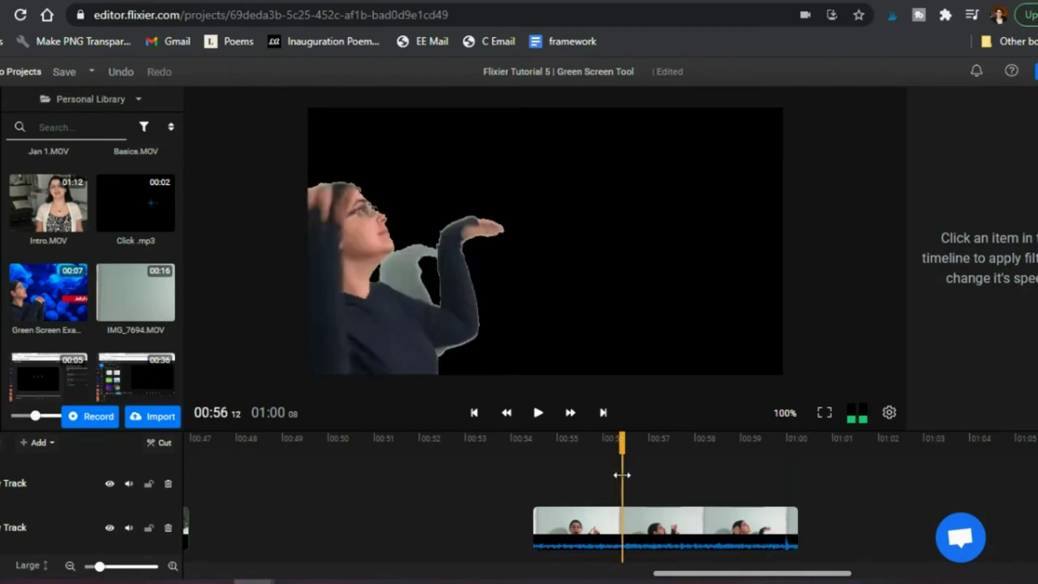
pyautogui.click(576, 488)
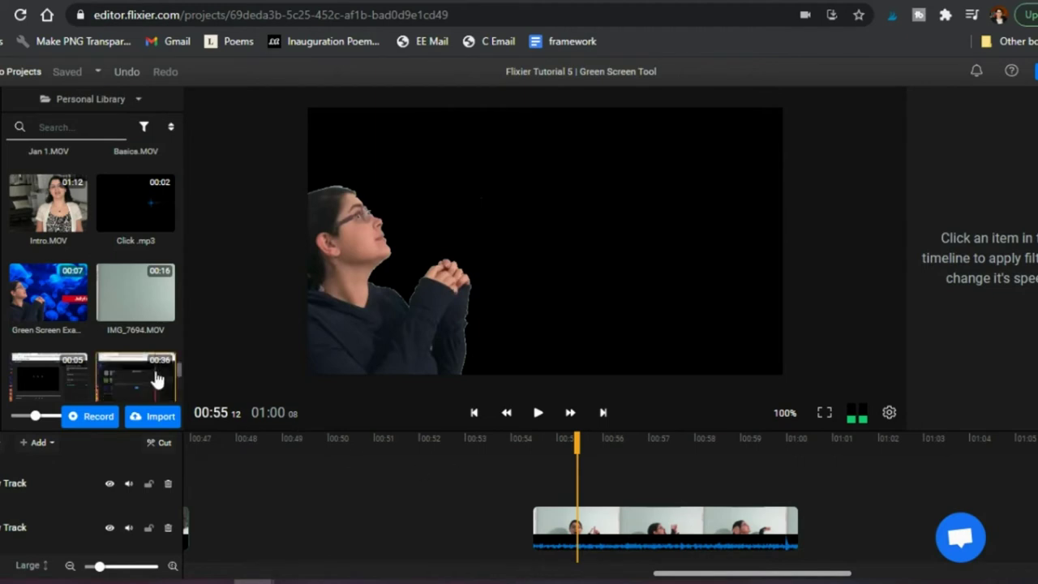
# Add the finished jellyfish Green Screen Example clip before the keyed clip and play it
pyautogui.moveTo(42, 296); pyautogui.dragTo(246, 537)
pyautogui.click(241, 490)
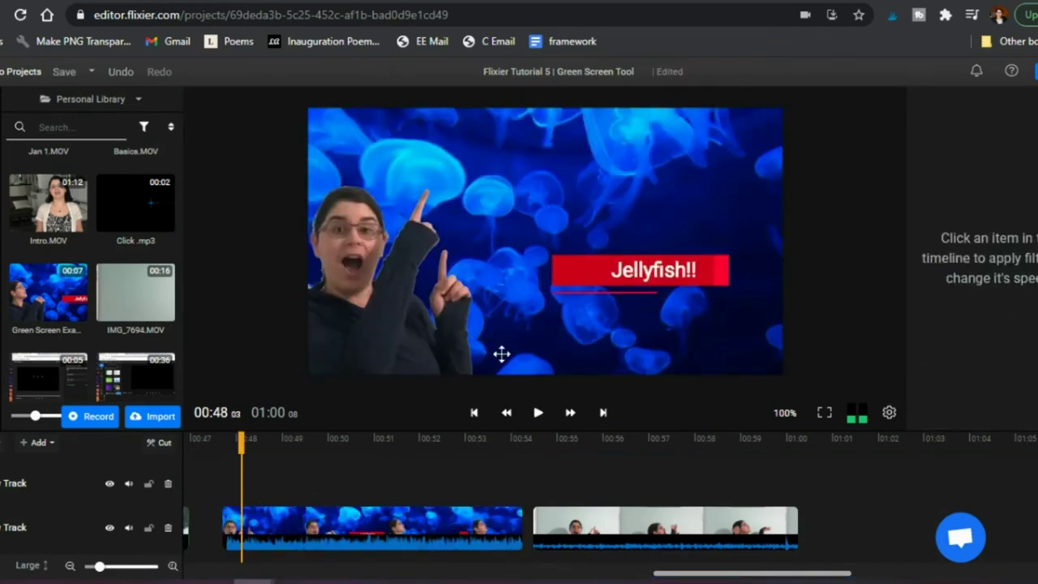
pyautogui.click(538, 413)
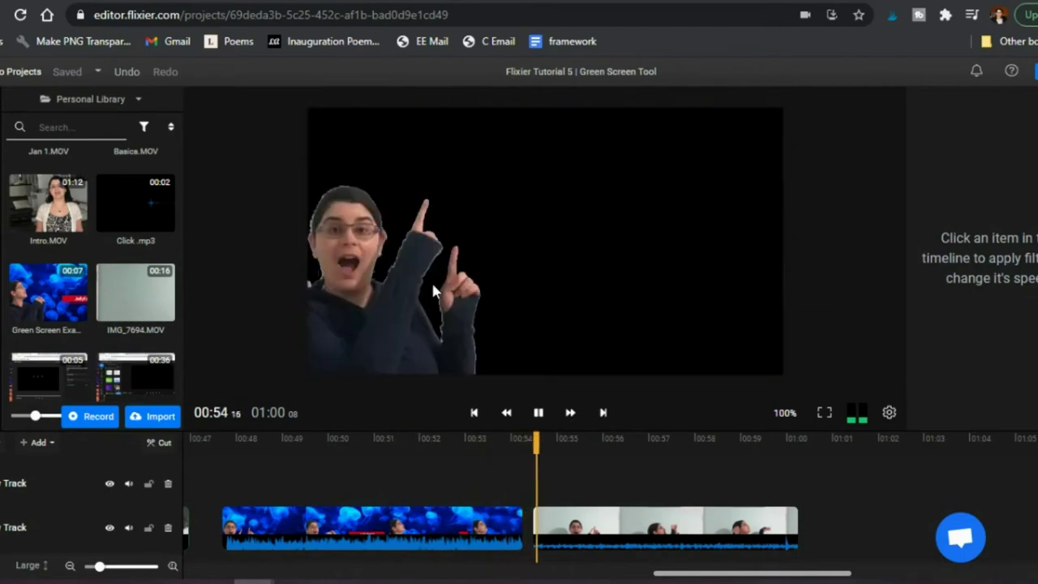
pyautogui.click(330, 470)
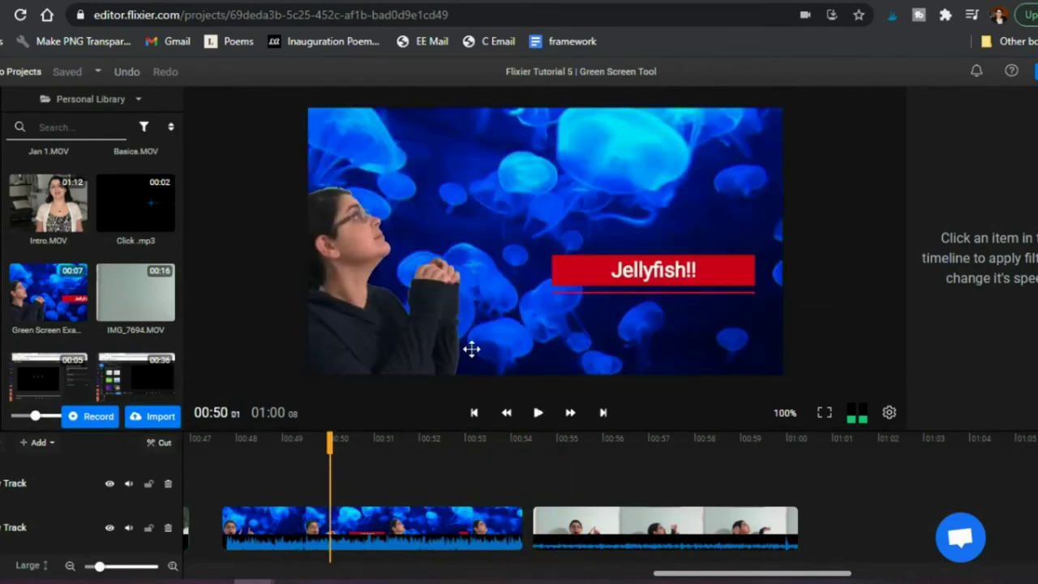
pyautogui.click(537, 414)
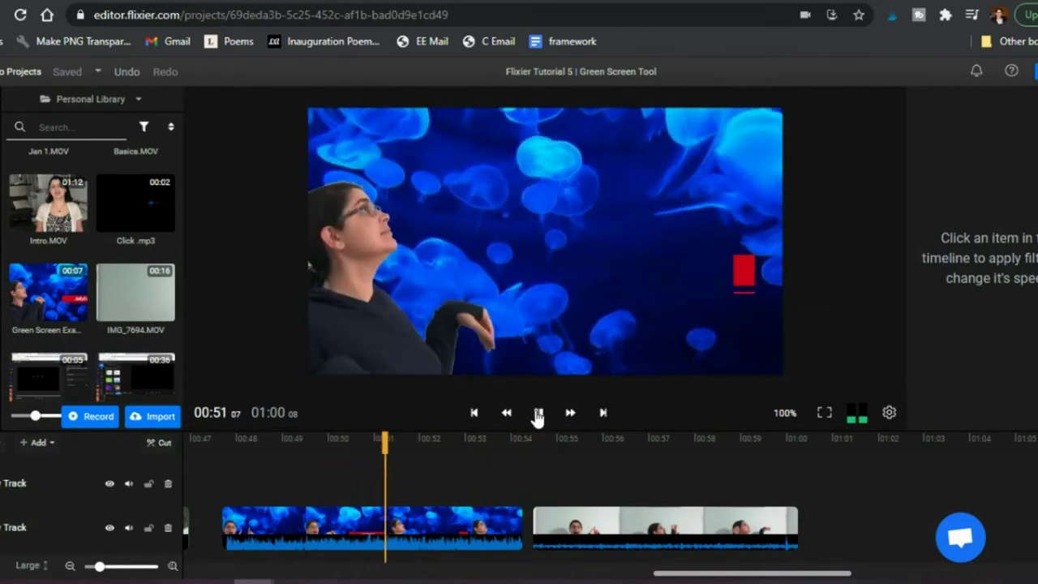
pyautogui.click(537, 413)
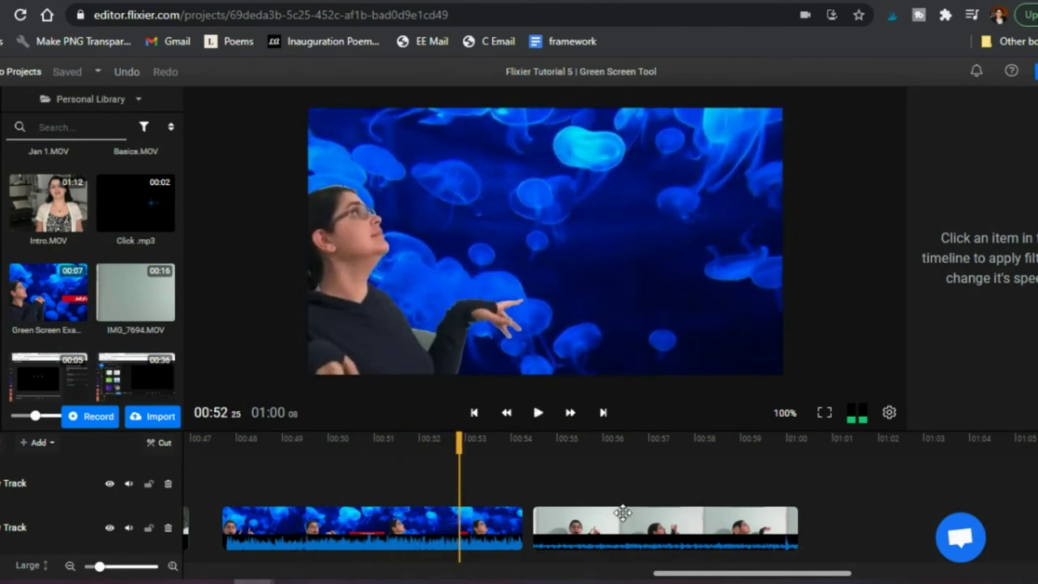
pyautogui.click(615, 475)
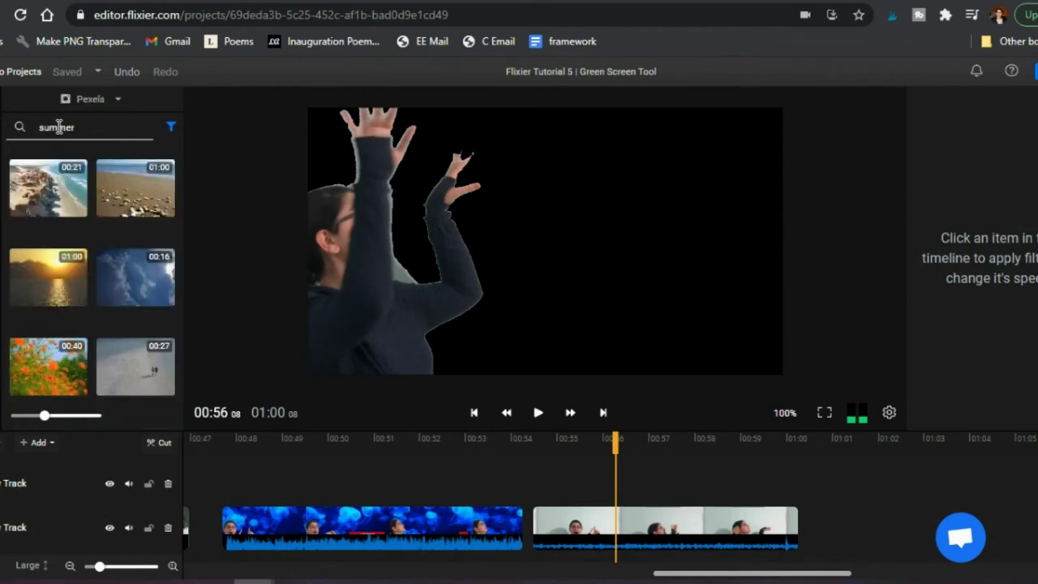
# Search Pexels for 'ocean' and add a blue jellyfish clip after the keyed clip at 01:00
pyautogui.doubleClick(58, 127)
pyautogui.write('d')
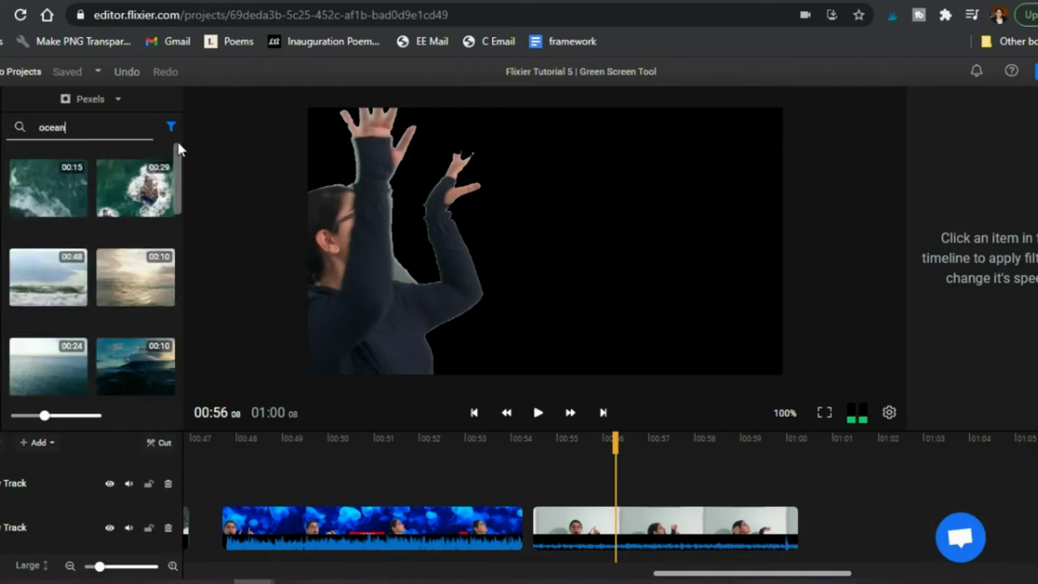
pyautogui.scroll(-3, 148, 236)
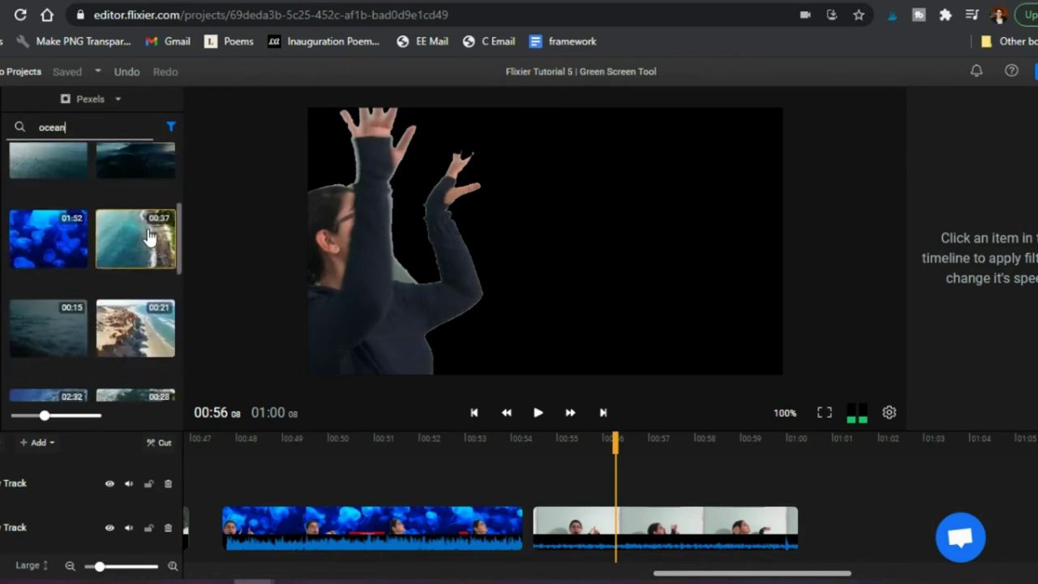
pyautogui.scroll(-2, 63, 252)
pyautogui.scroll(-8, 65, 254)
pyautogui.scroll(-1, 65, 254)
pyautogui.scroll(5, 65, 253)
pyautogui.scroll(3, 64, 251)
pyautogui.moveTo(46, 267); pyautogui.dragTo(822, 520)
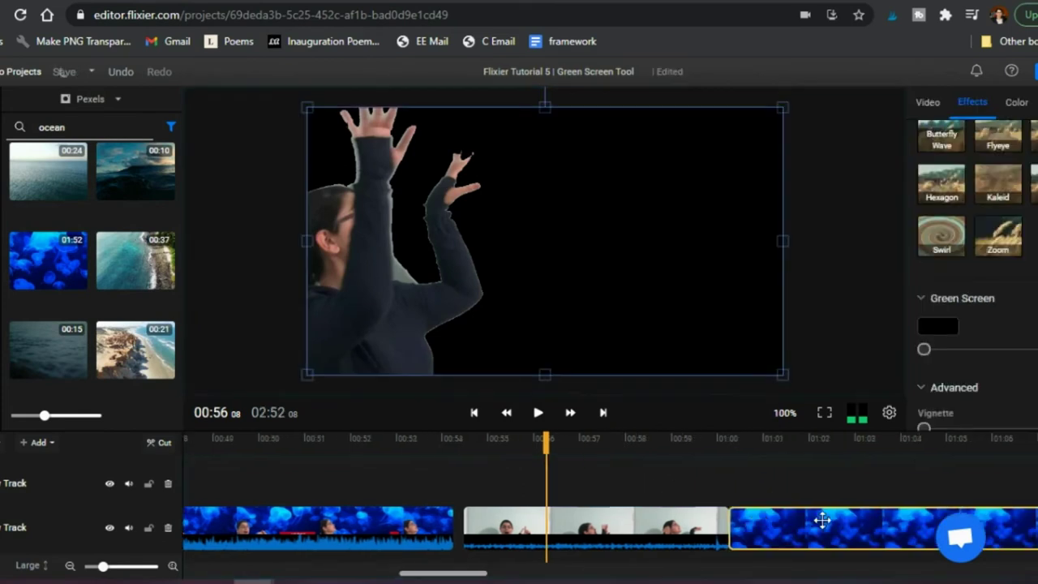
# Line the keyed clip up above the jellyfish footage and preview the composite
pyautogui.moveTo(829, 466); pyautogui.dragTo(988, 466)
pyautogui.moveTo(773, 480); pyautogui.dragTo(804, 485)
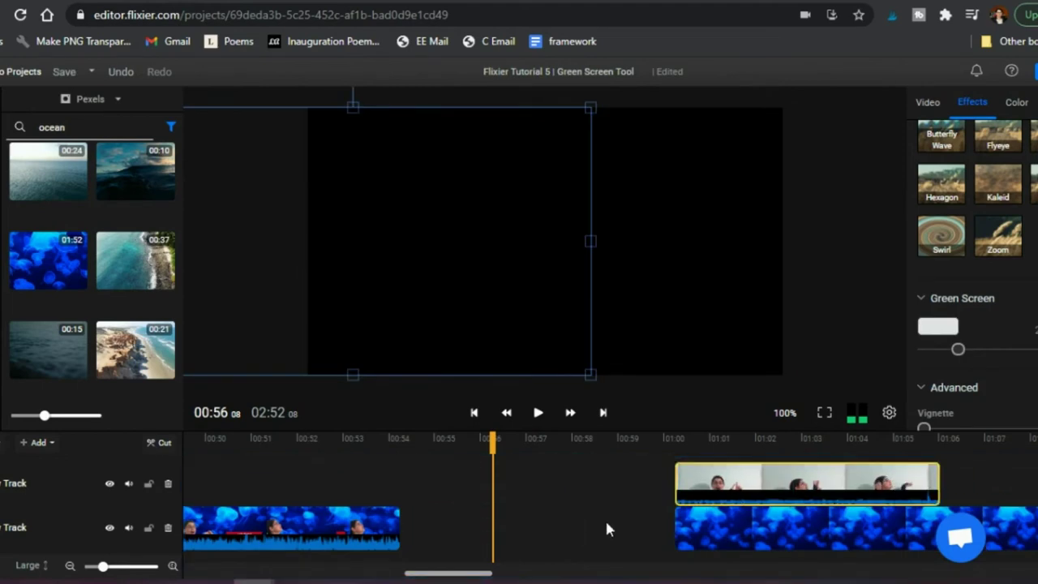
pyautogui.click(648, 493)
pyautogui.click(540, 417)
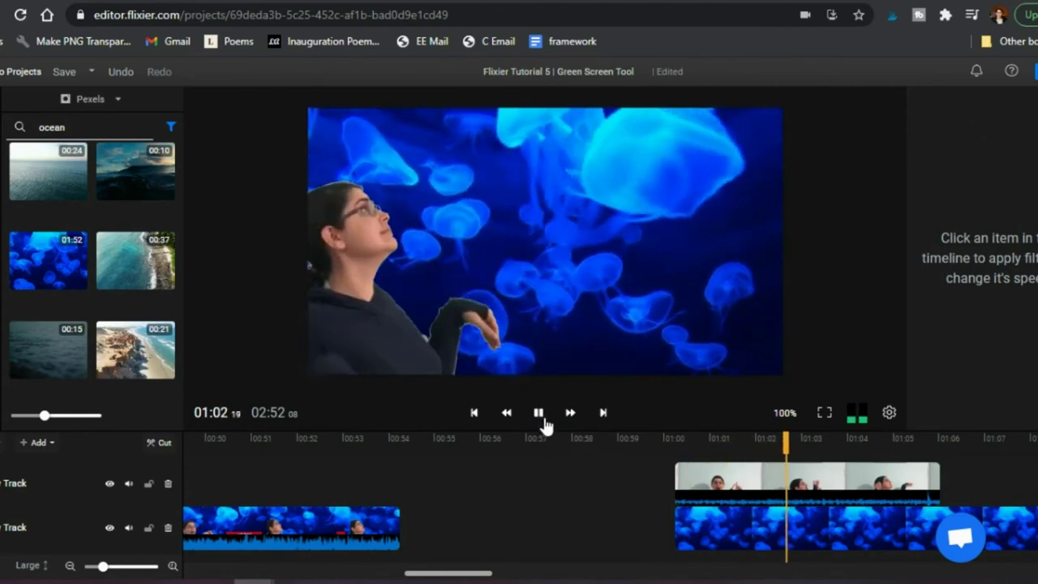
pyautogui.click(540, 416)
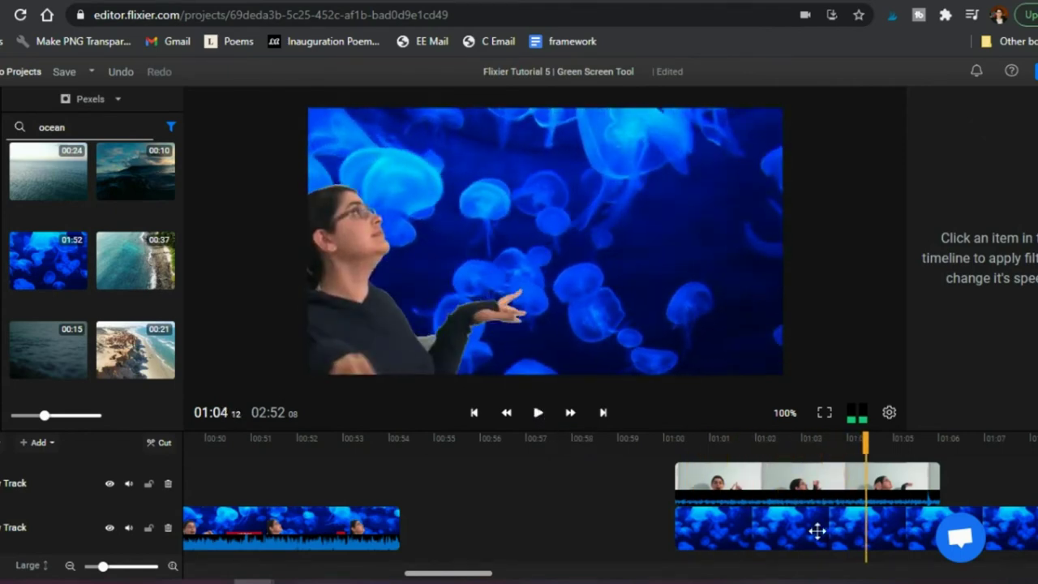
# Move the person clip down into the gap between the jellyfish clips, at 00:56
pyautogui.click(823, 533)
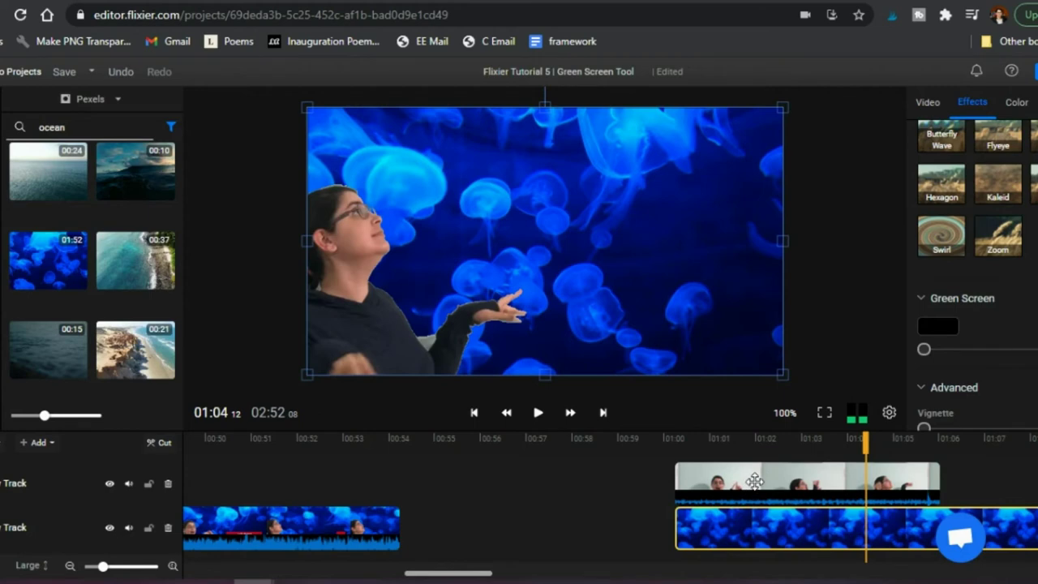
pyautogui.moveTo(754, 481); pyautogui.dragTo(486, 535)
pyautogui.click(505, 479)
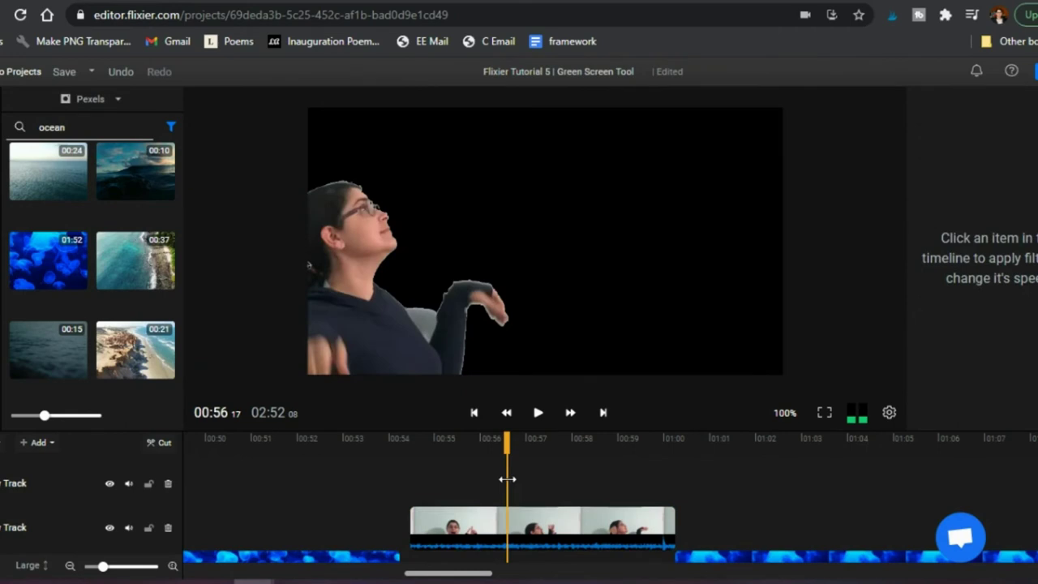
# Scrub to 00:57 and let the project autosave, then scroll the tracks
pyautogui.click(542, 479)
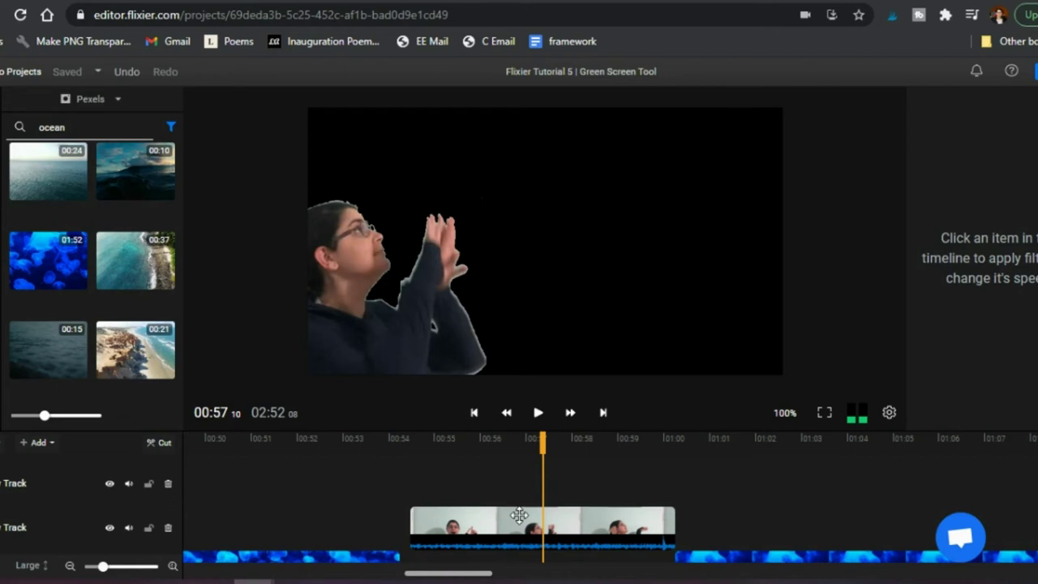
pyautogui.scroll(-1, 519, 515)
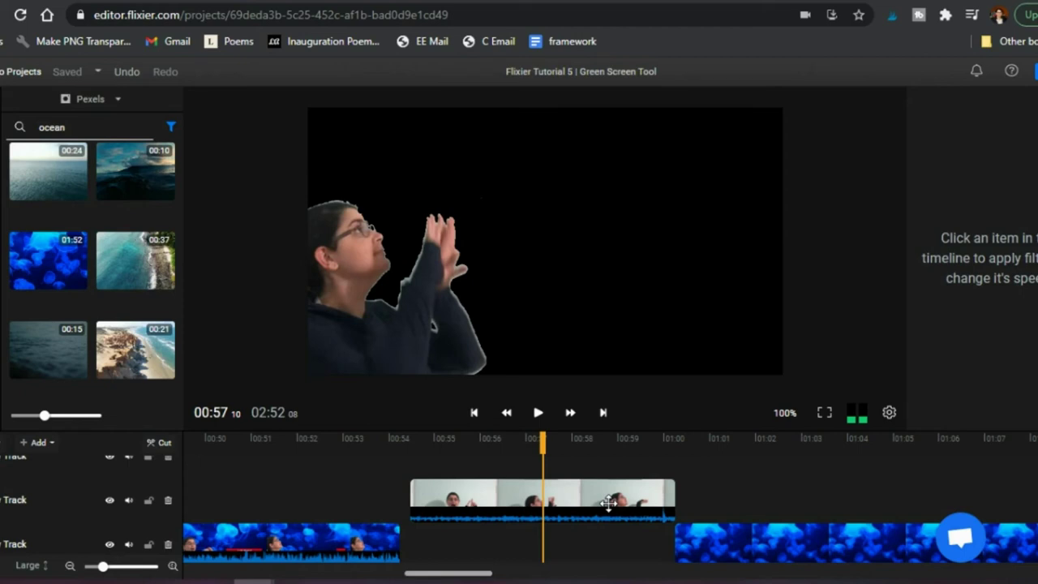
# Place the person clip above the jellyfish clip and play the composite from 01:02
pyautogui.moveTo(556, 496); pyautogui.dragTo(825, 496)
pyautogui.hscroll(5, 748, 547)
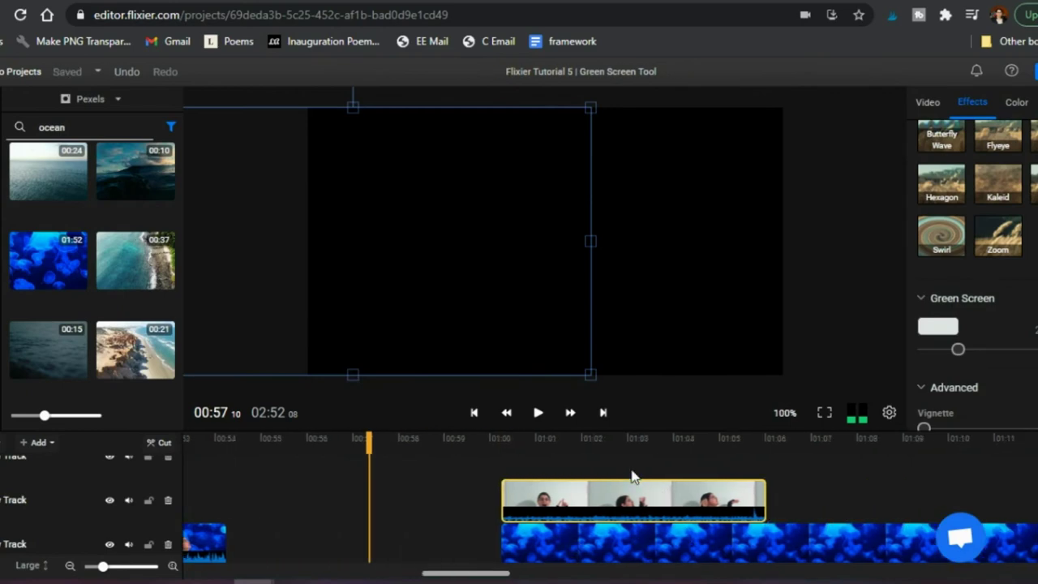
pyautogui.click(623, 461)
pyautogui.click(537, 413)
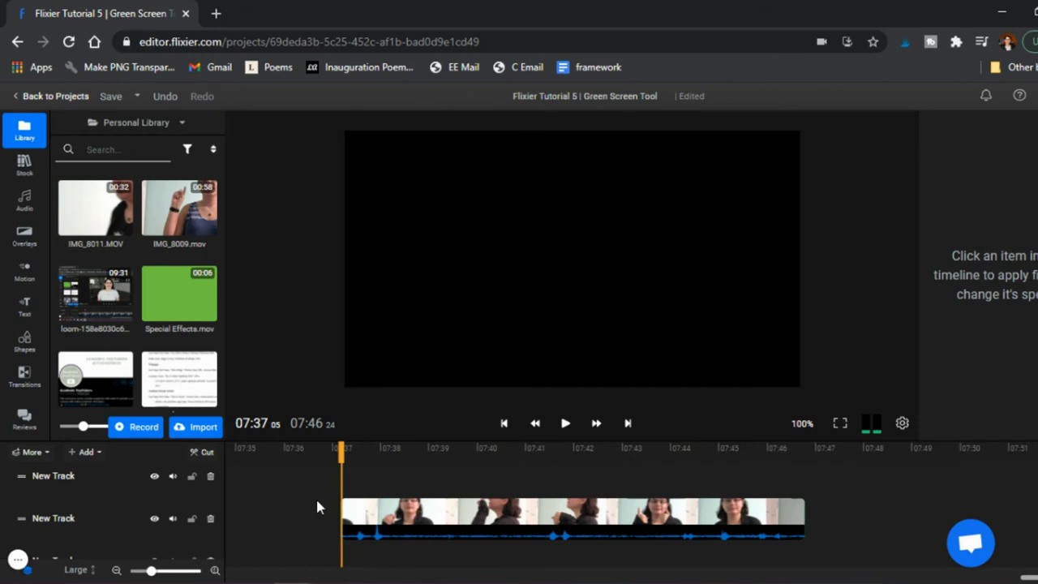
pyautogui.click(566, 428)
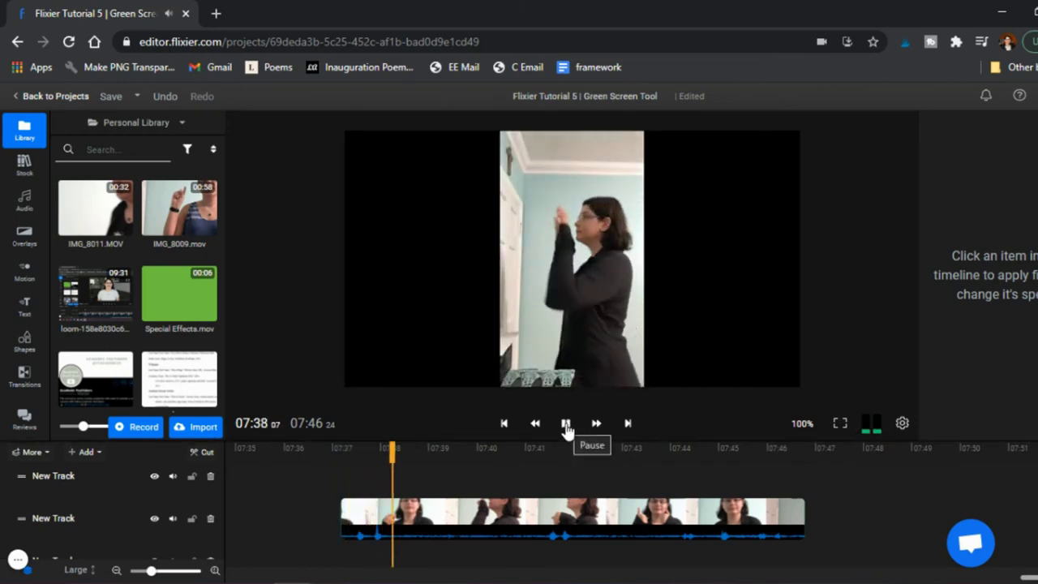
pyautogui.click(566, 427)
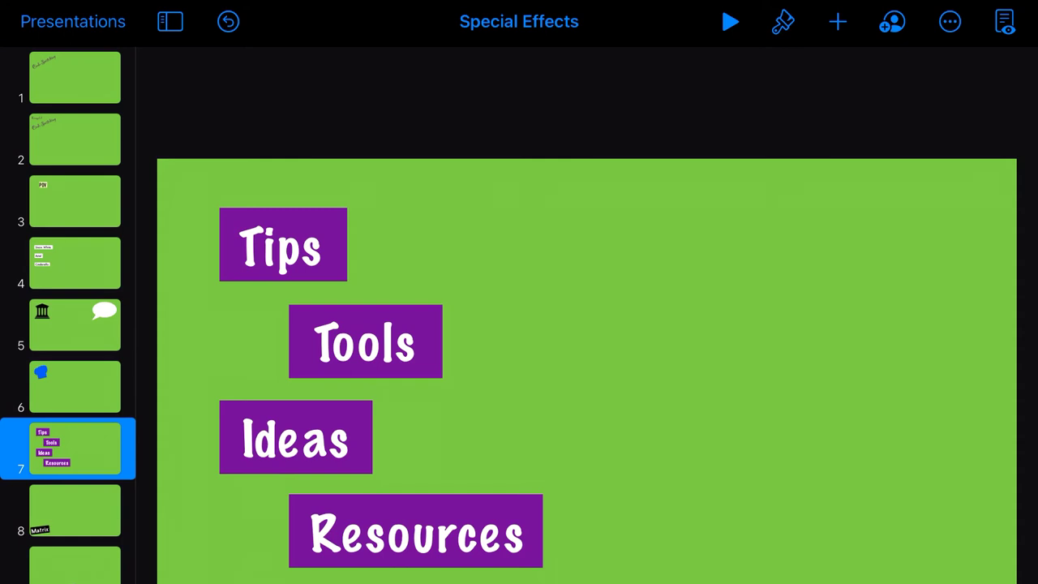
# Ungroup the Tips box into its separate text and purple shape
pyautogui.click(283, 243)
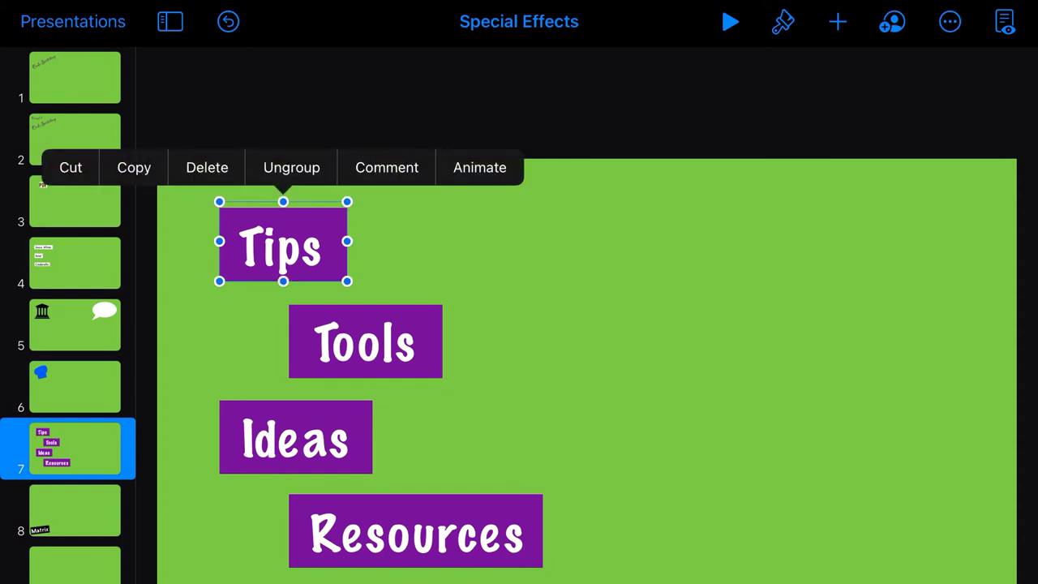
pyautogui.click(291, 167)
pyautogui.click(283, 243)
pyautogui.click(283, 243)
pyautogui.click(283, 243)
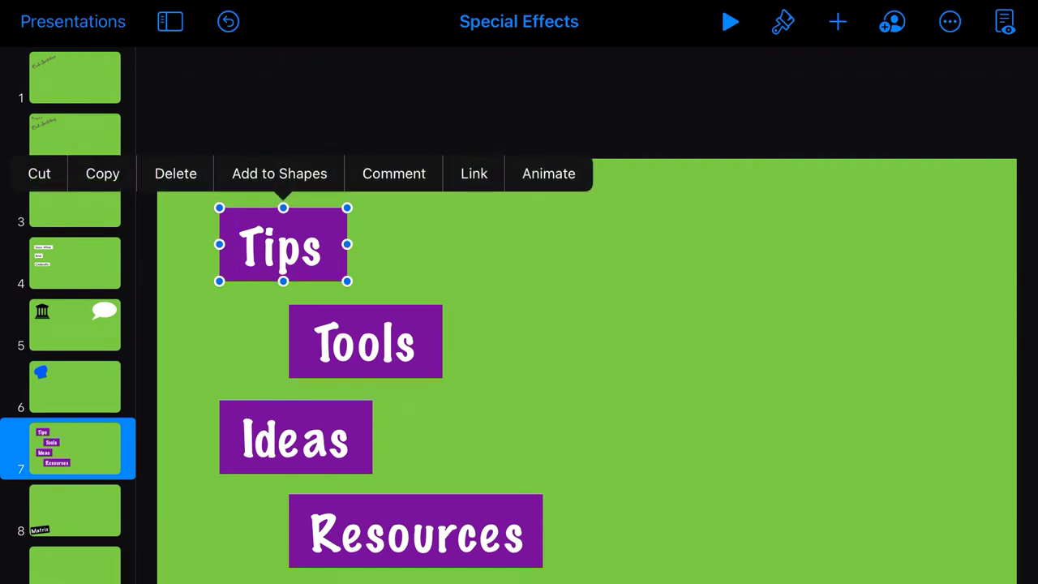
pyautogui.press('Escape')
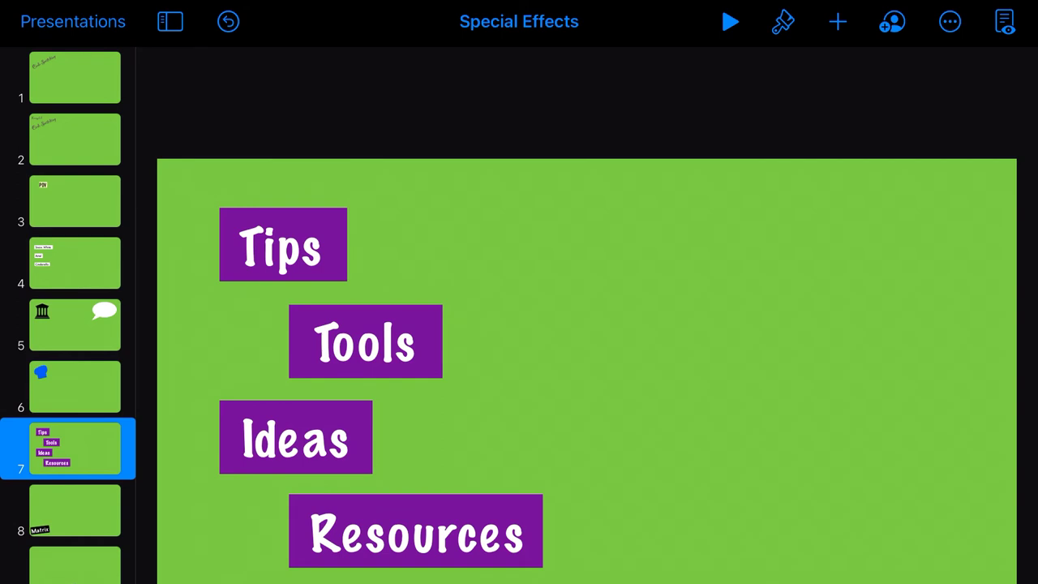
# Group the Tips text with its purple shape and nudge it back into alignment
pyautogui.click(283, 244)
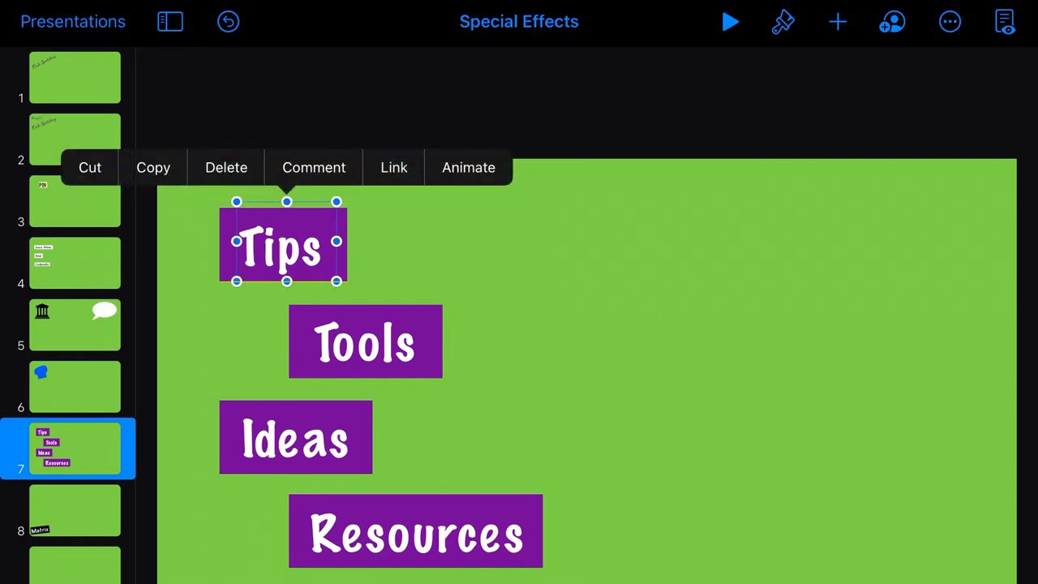
pyautogui.click(283, 243)
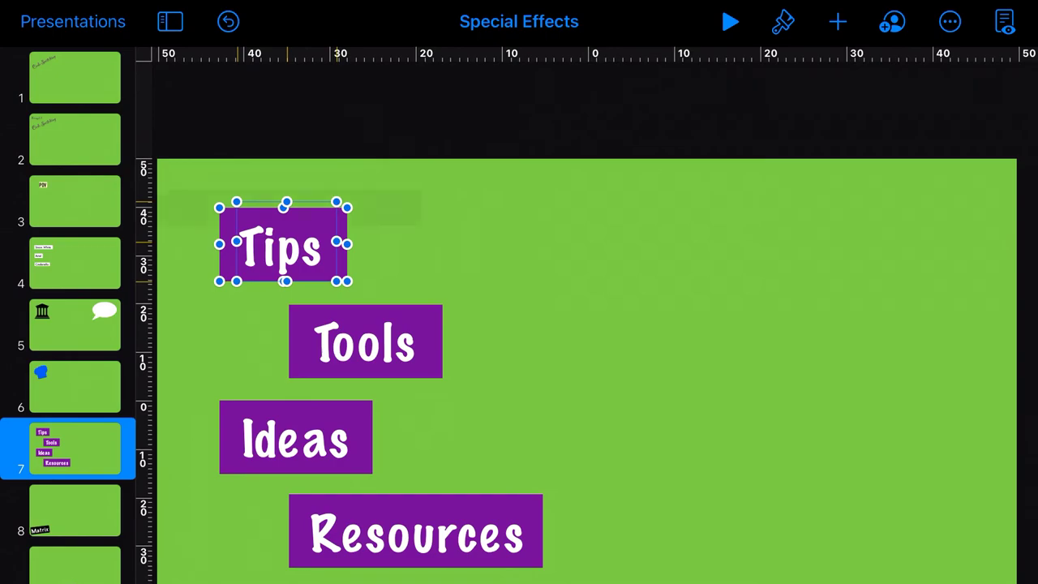
pyautogui.click(384, 206)
pyautogui.moveTo(282, 240)
pyautogui.mouseDown()
pyautogui.moveTo(271, 245)
pyautogui.moveTo(283, 246)
pyautogui.mouseUp()
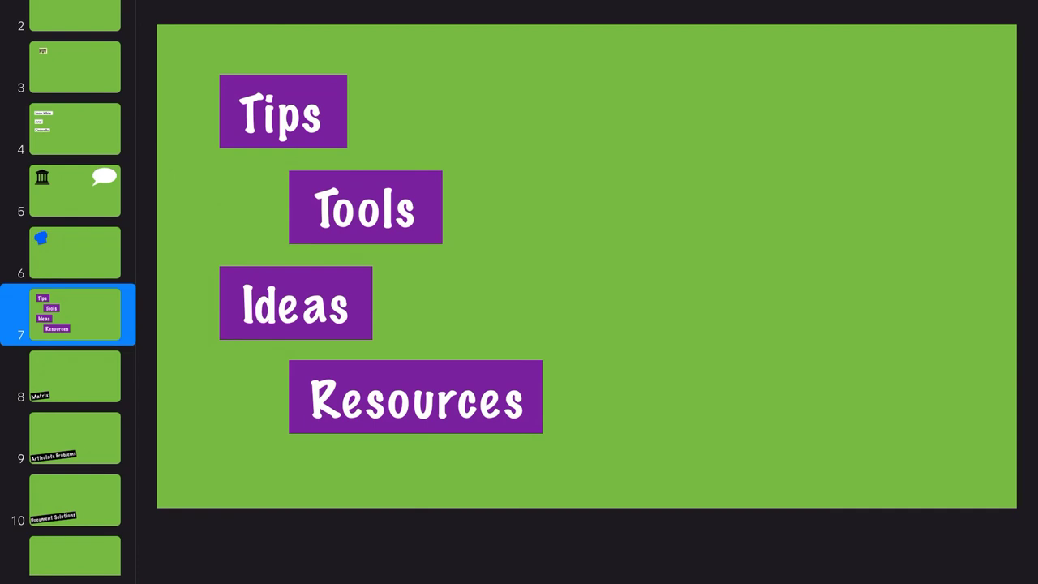
# Give the Tips box an Appear build-in after previewing the Appear and Blur effects
pyautogui.click(283, 111)
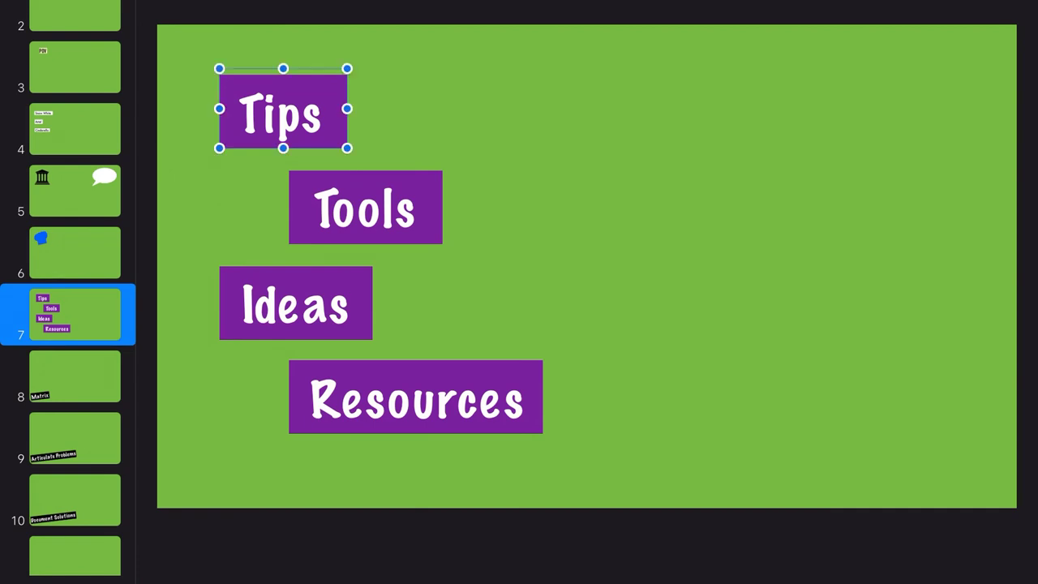
pyautogui.click(479, 35)
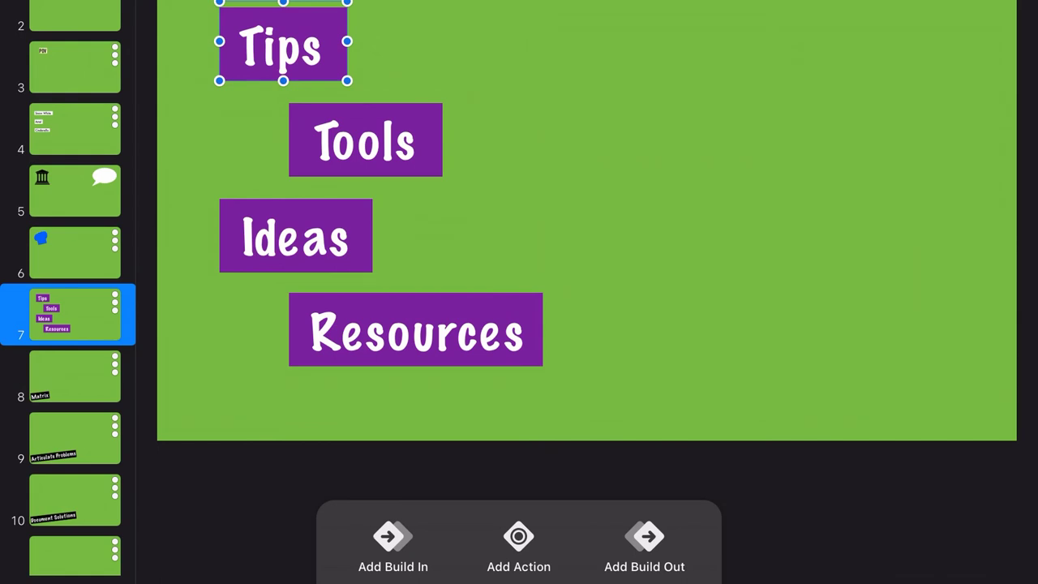
pyautogui.click(392, 543)
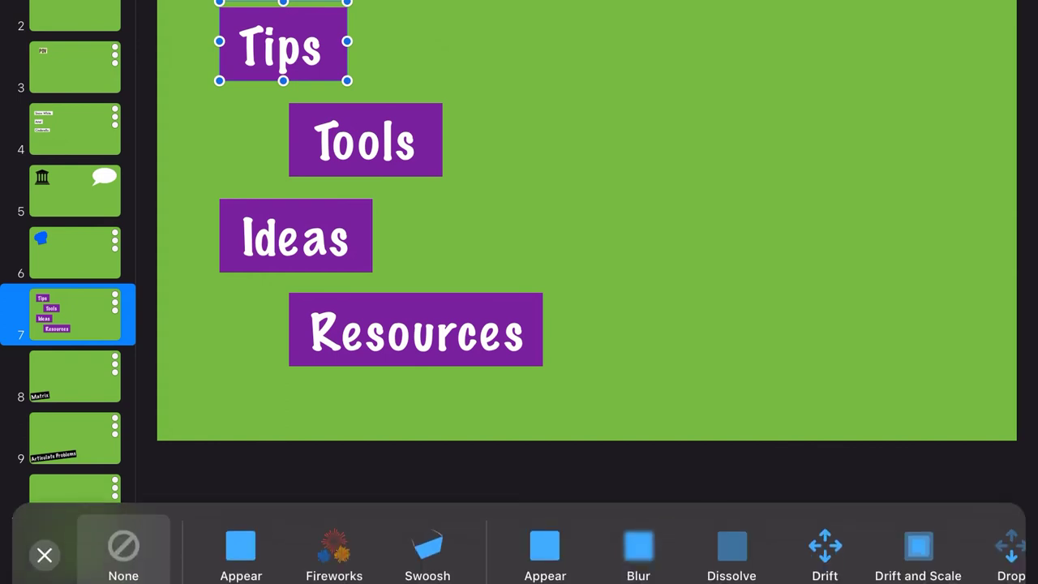
pyautogui.click(545, 551)
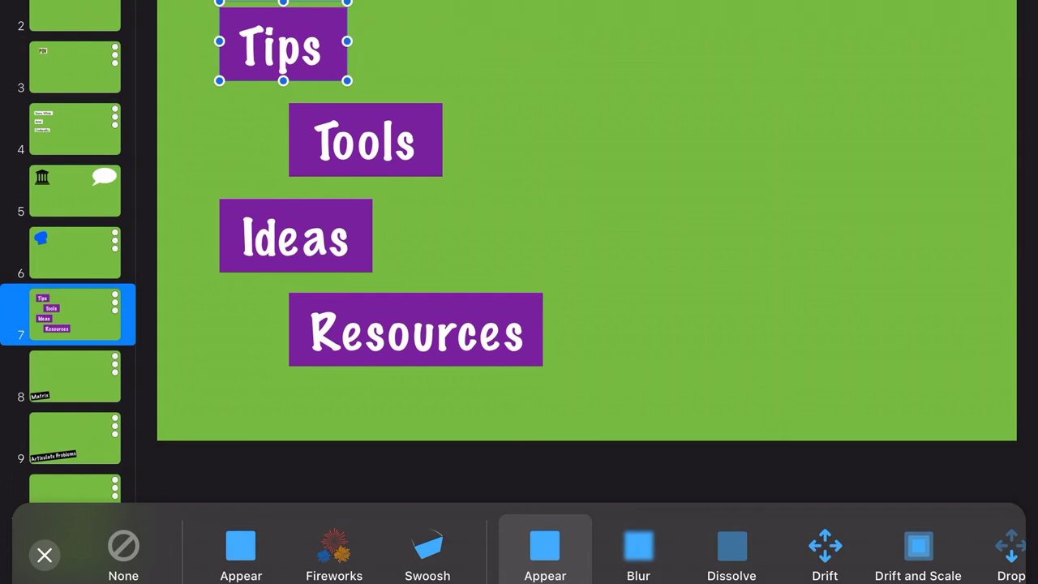
pyautogui.click(638, 551)
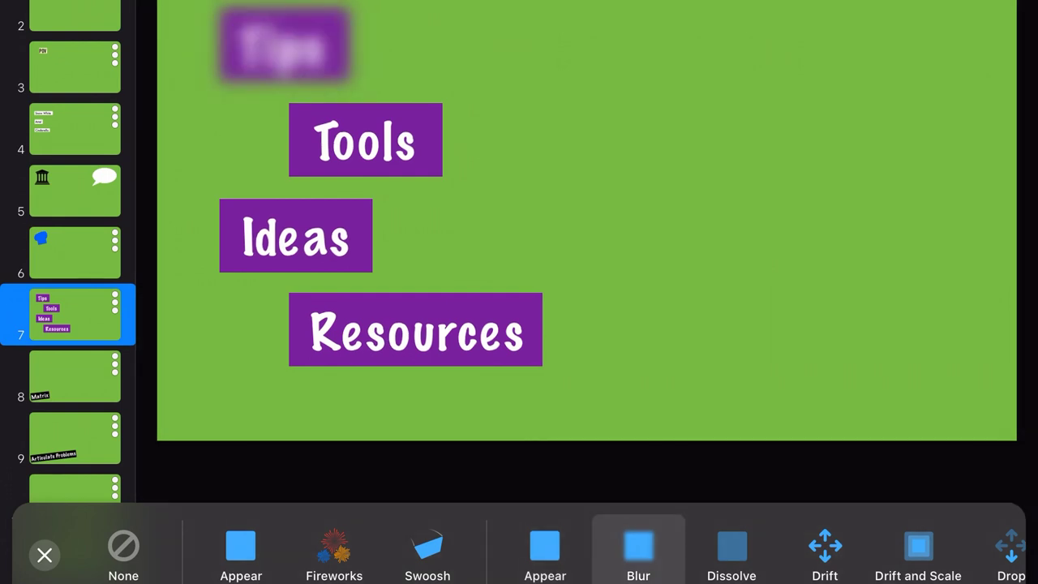
pyautogui.click(544, 551)
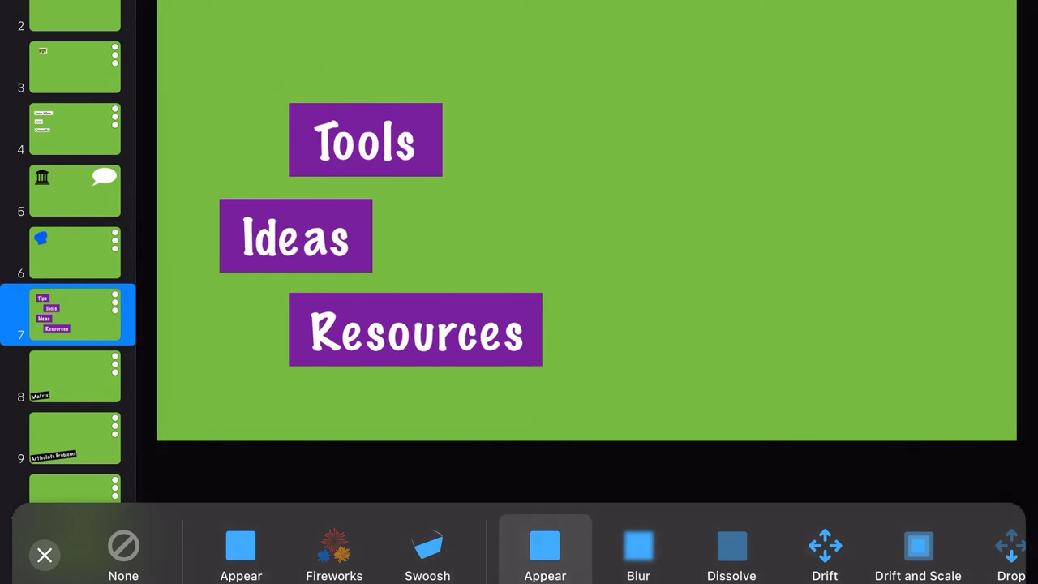
pyautogui.click(44, 554)
pyautogui.click(730, 243)
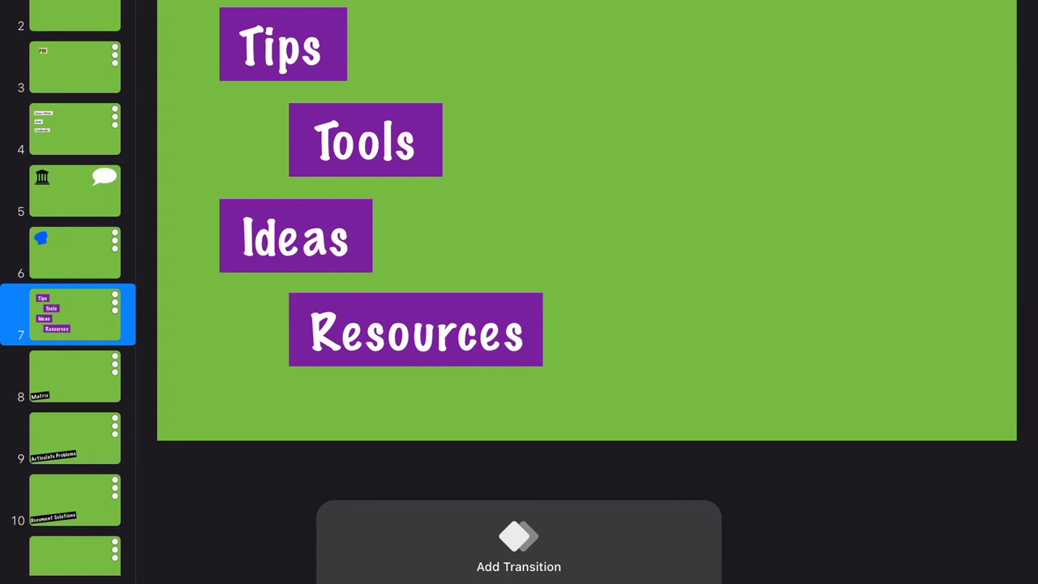
# Leave animation mode and start exporting the presentation as a movie
pyautogui.press('Escape')
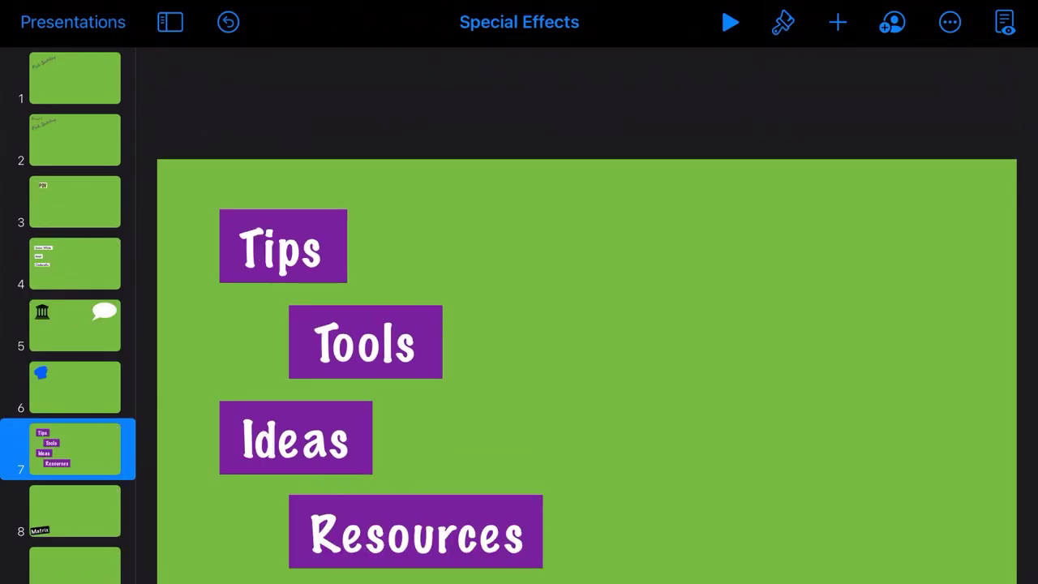
pyautogui.click(949, 22)
pyautogui.click(799, 174)
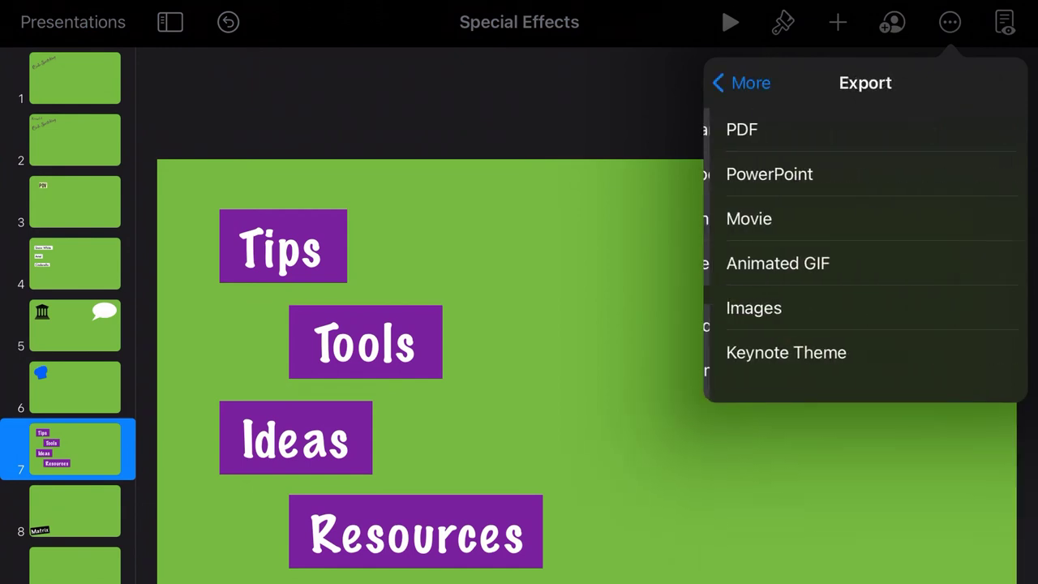
pyautogui.click(743, 218)
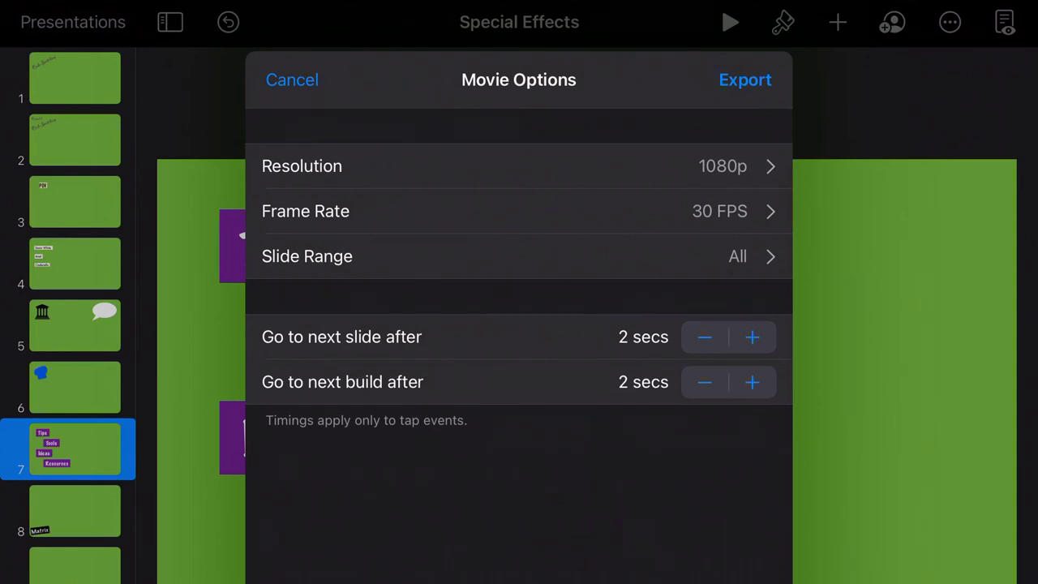
# Set the movie's slide range to Slides 7–17
pyautogui.click(518, 257)
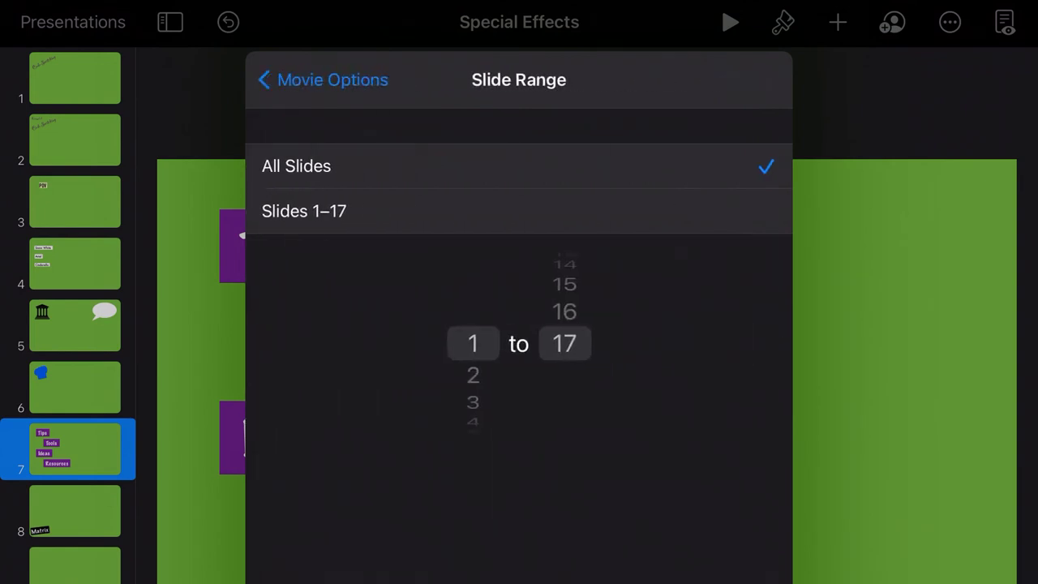
pyautogui.scroll(-6, 472, 343)
pyautogui.scroll(7, 564, 343)
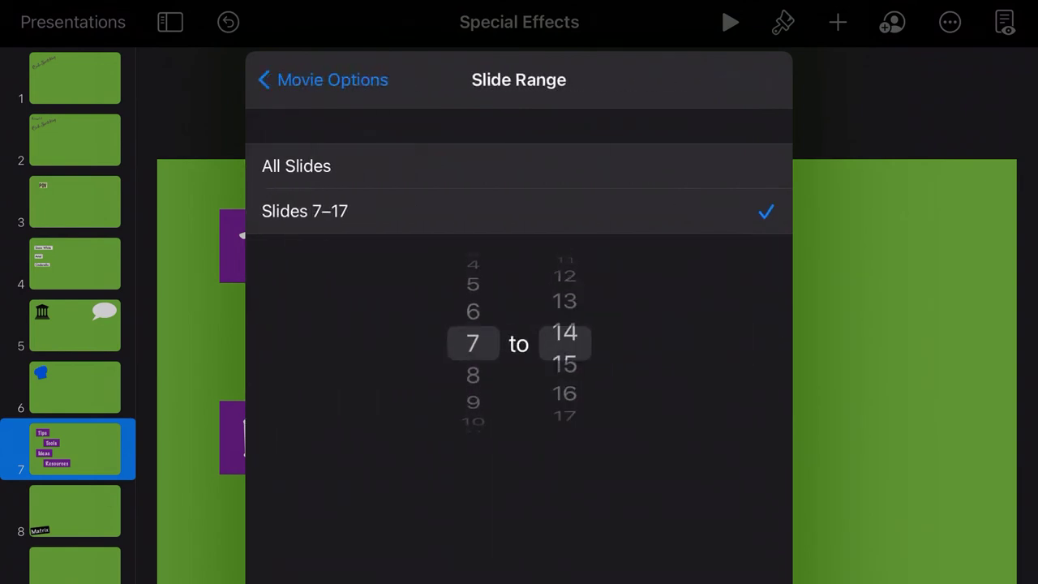